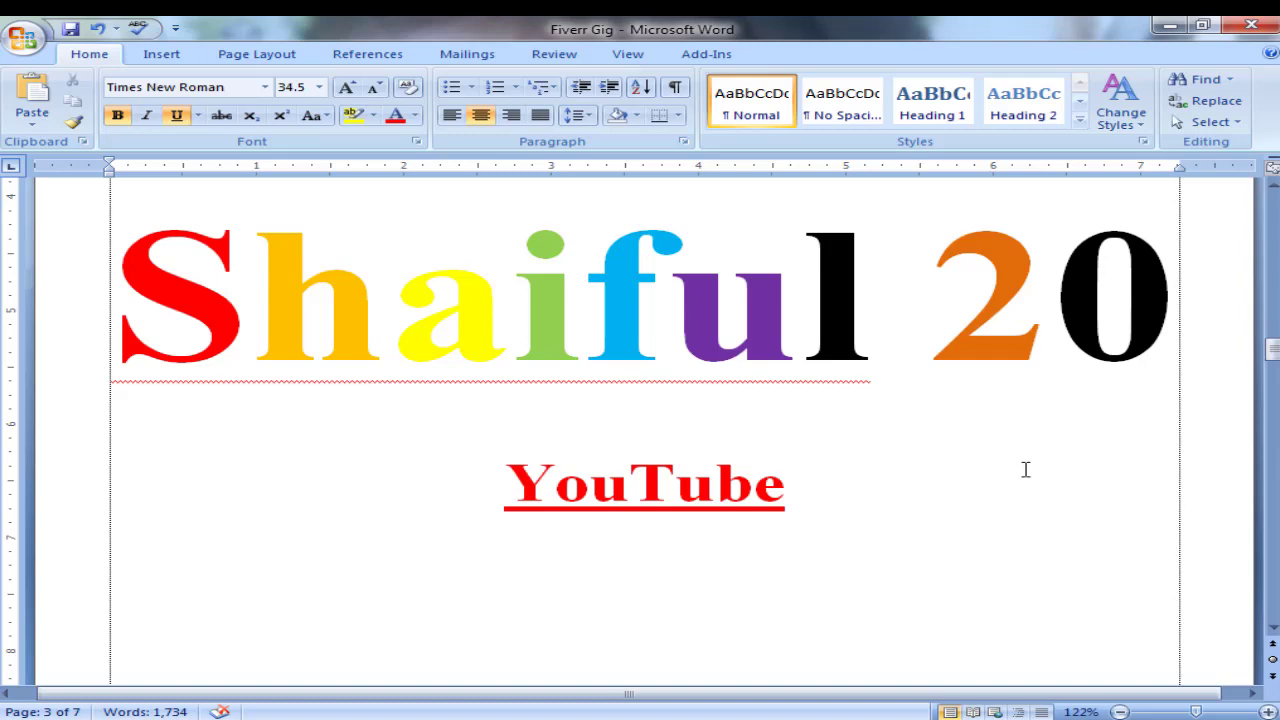
click(1166, 22)
click(890, 408)
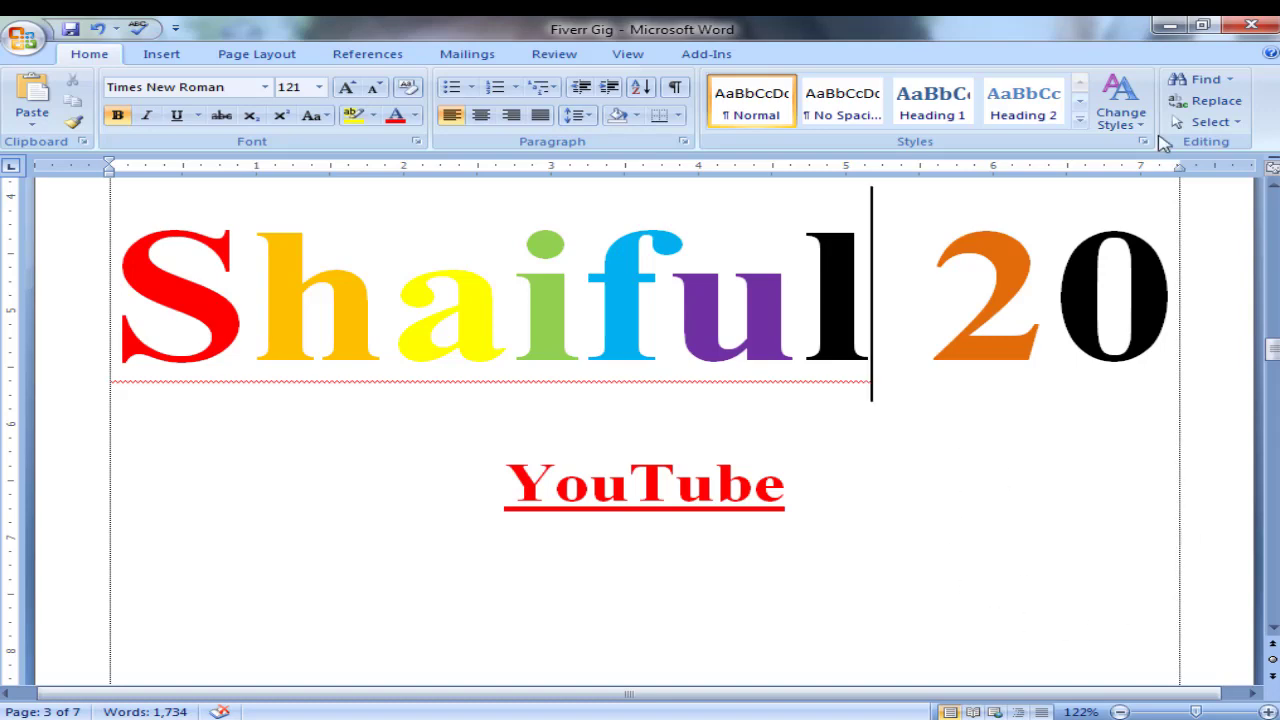
click(1171, 30)
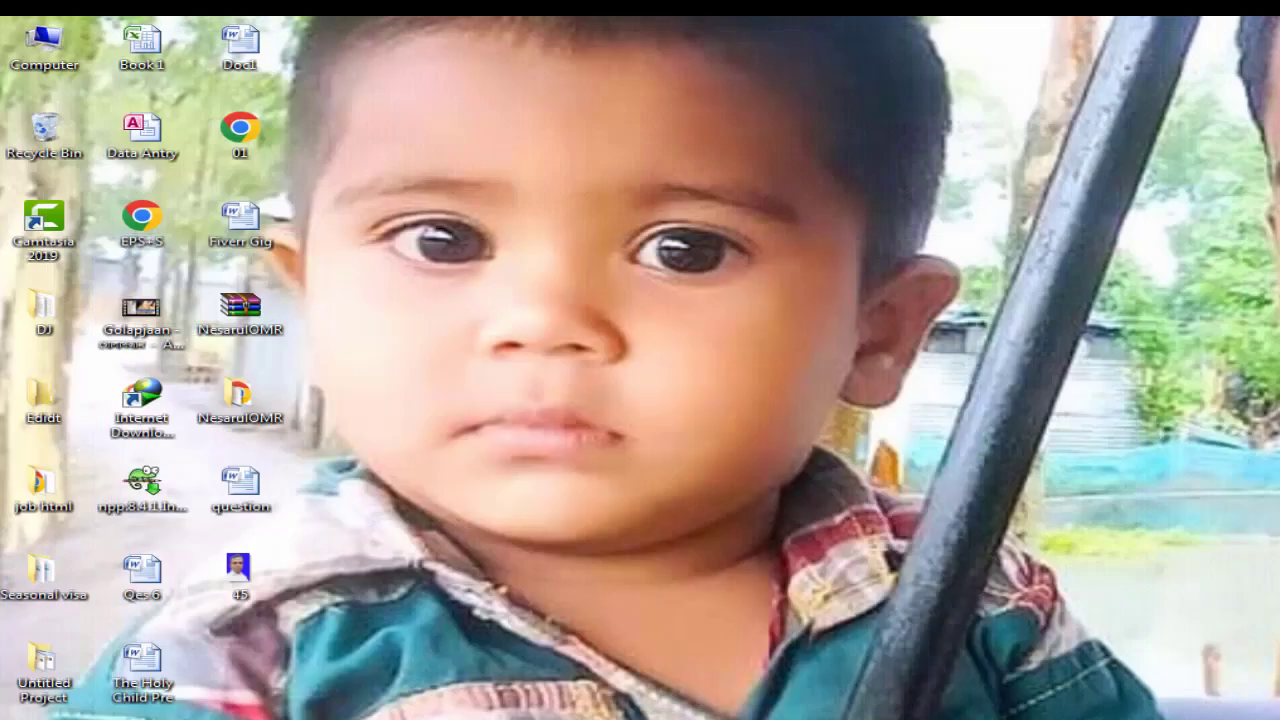
click(460, 716)
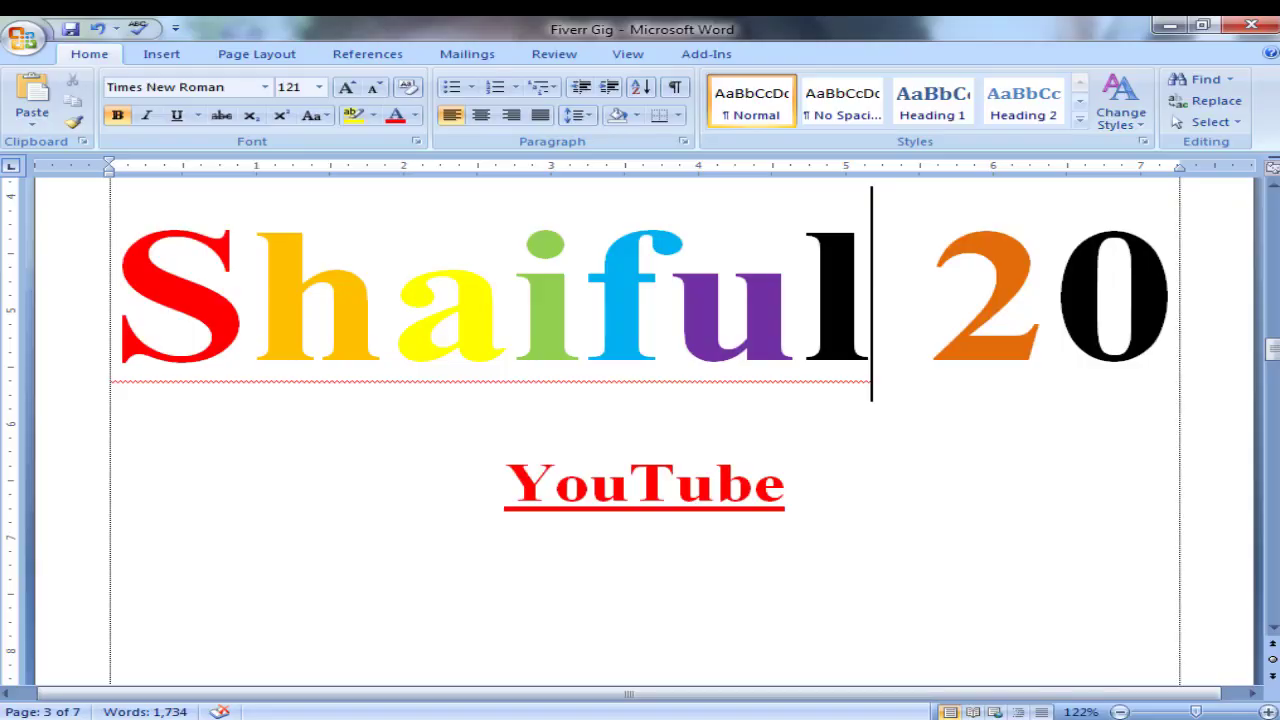
Switch to Chrome and search Google for "jpg to ico" in a new tab.
click(1171, 30)
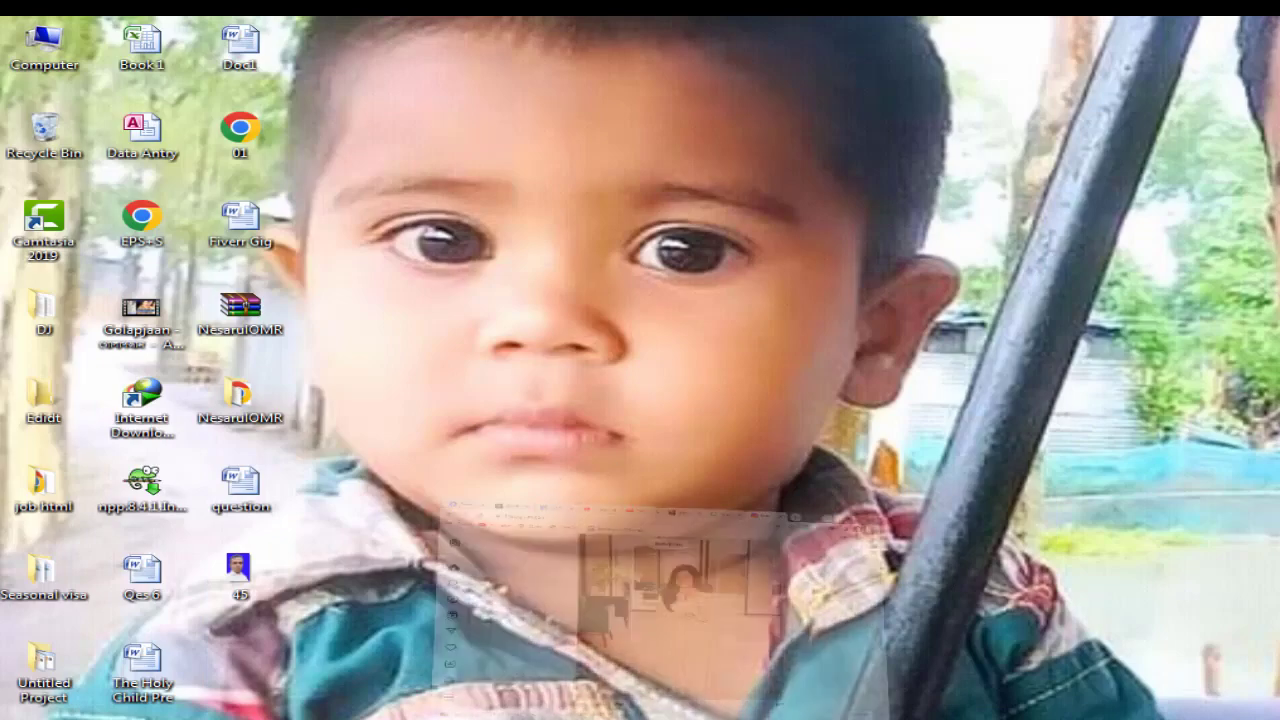
click(660, 600)
click(1024, 35)
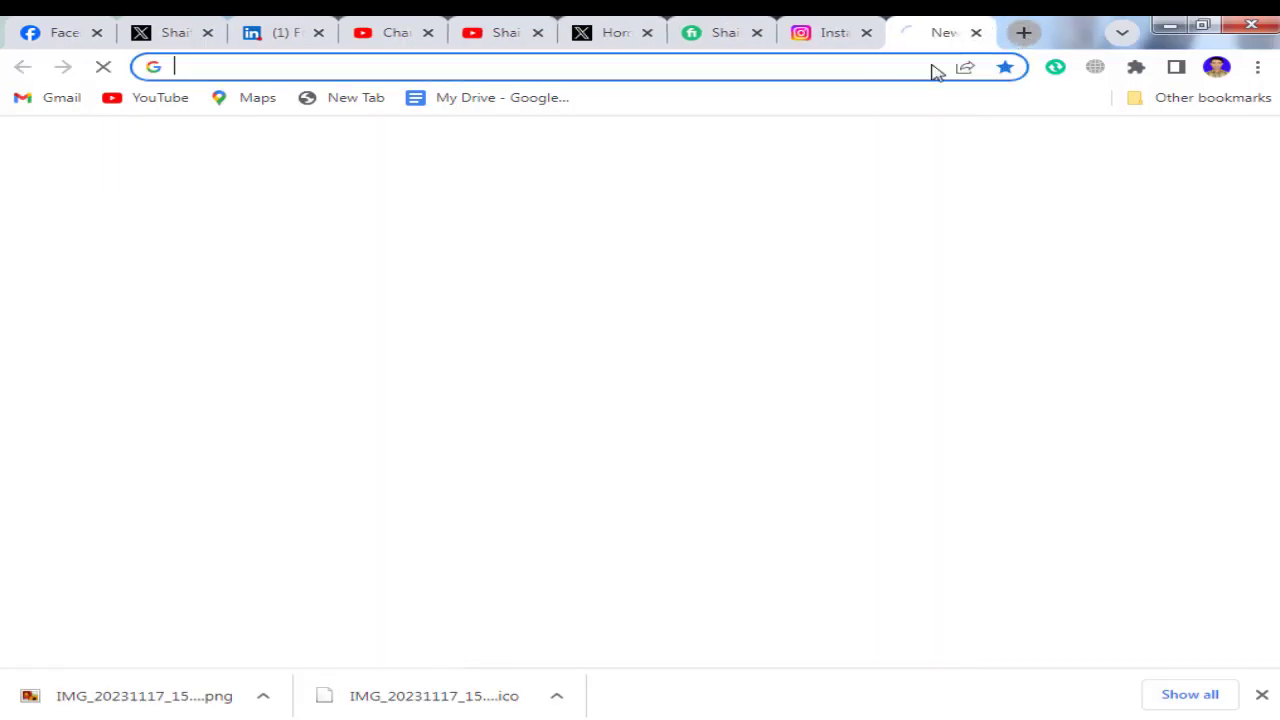
click(484, 70)
text(j)
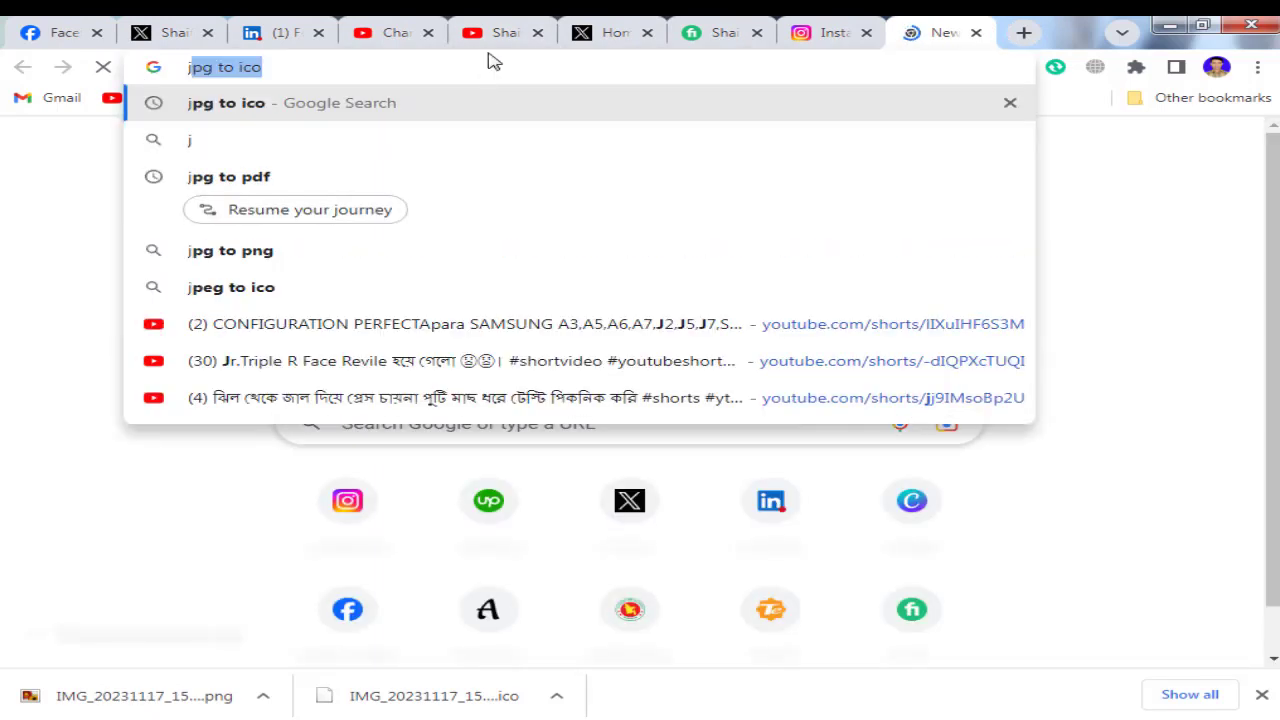
key(Right)
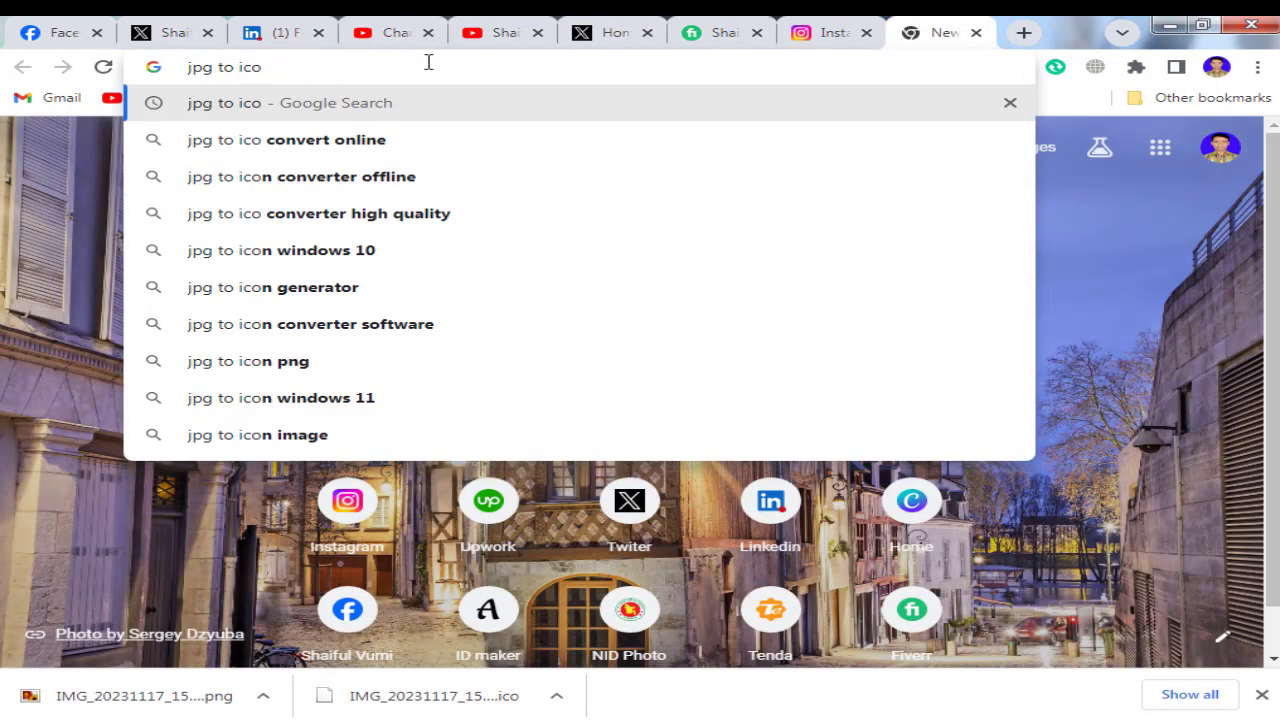
key(Return)
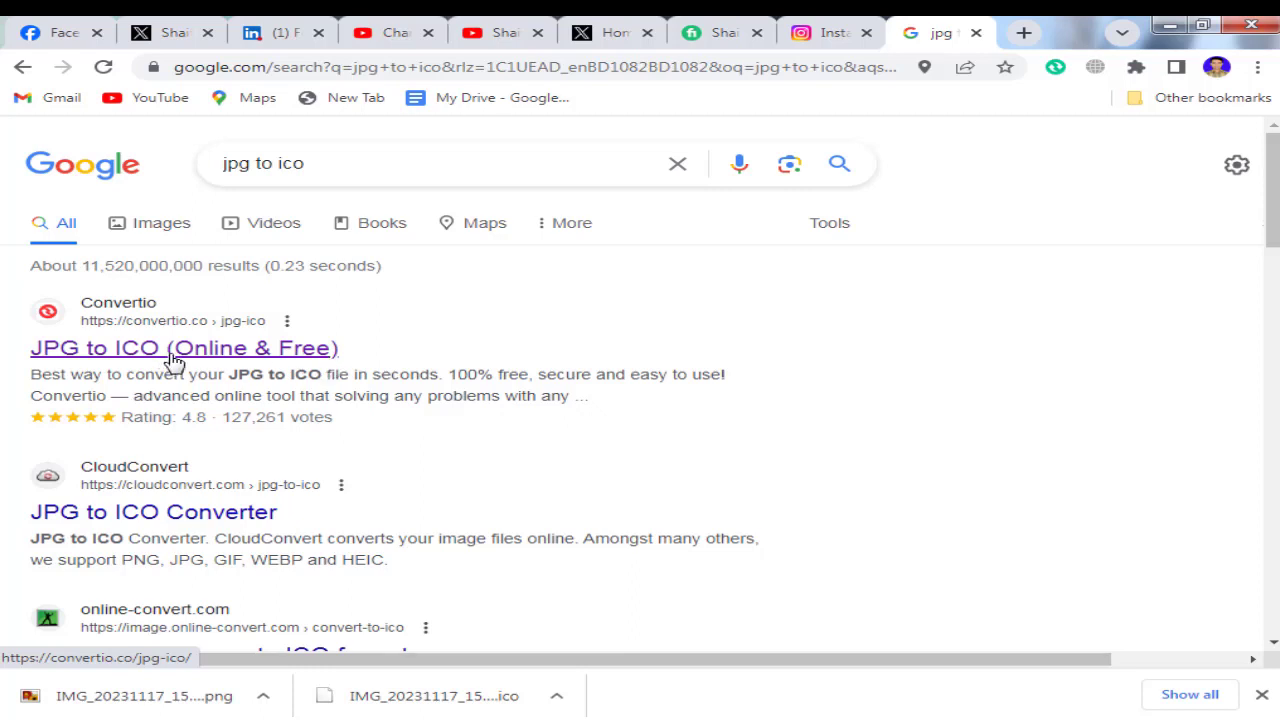
Open Convertio's JPG to ICO converter from the results and add the JPEG image 45 from the desktop.
click(173, 350)
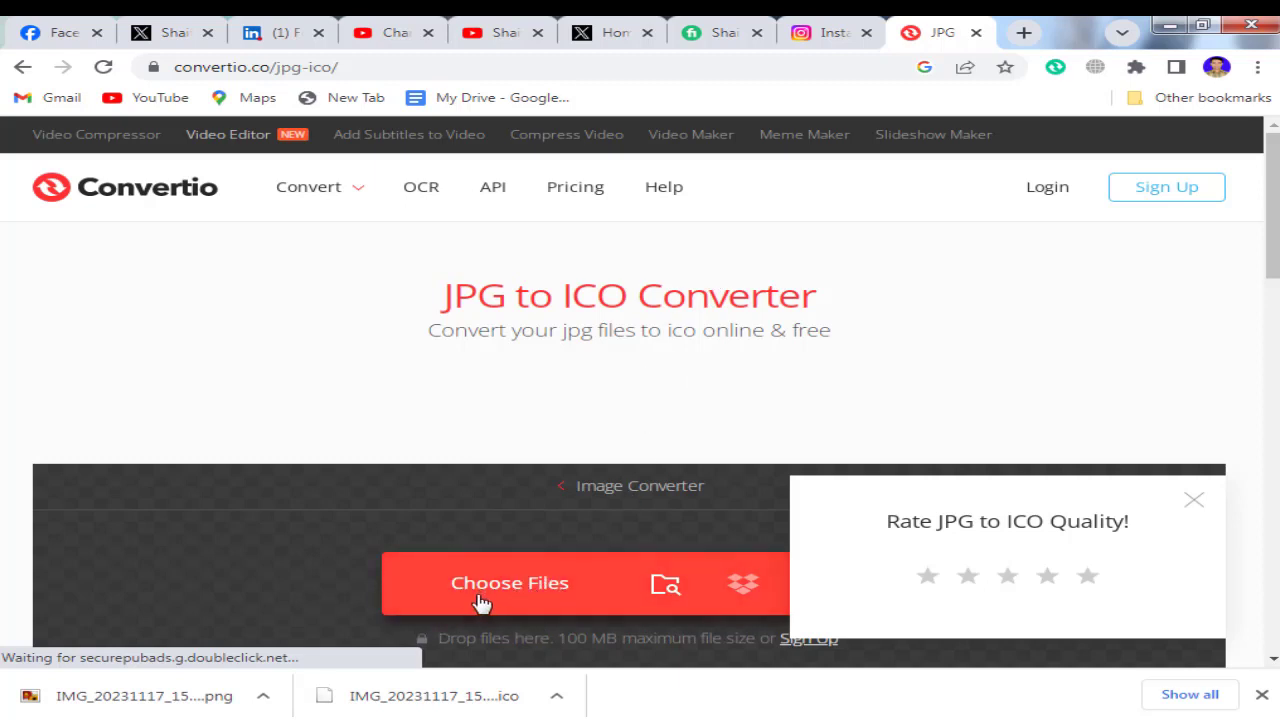
click(540, 598)
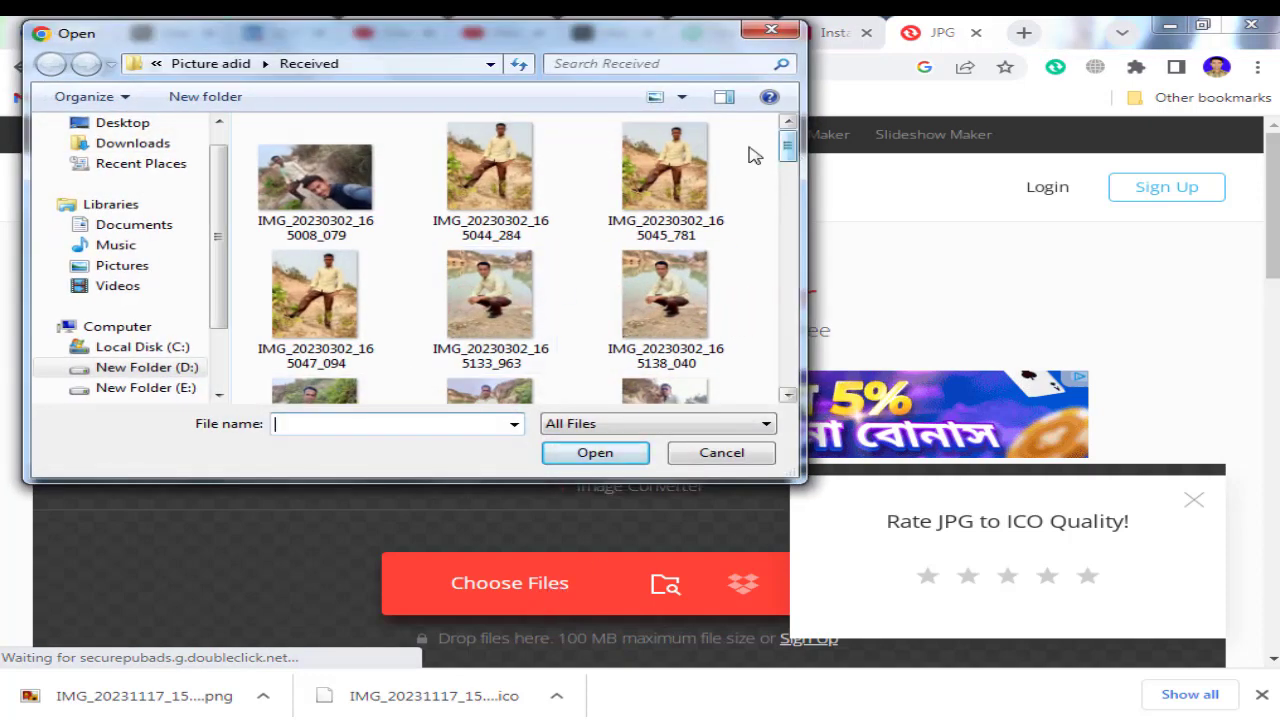
click(124, 128)
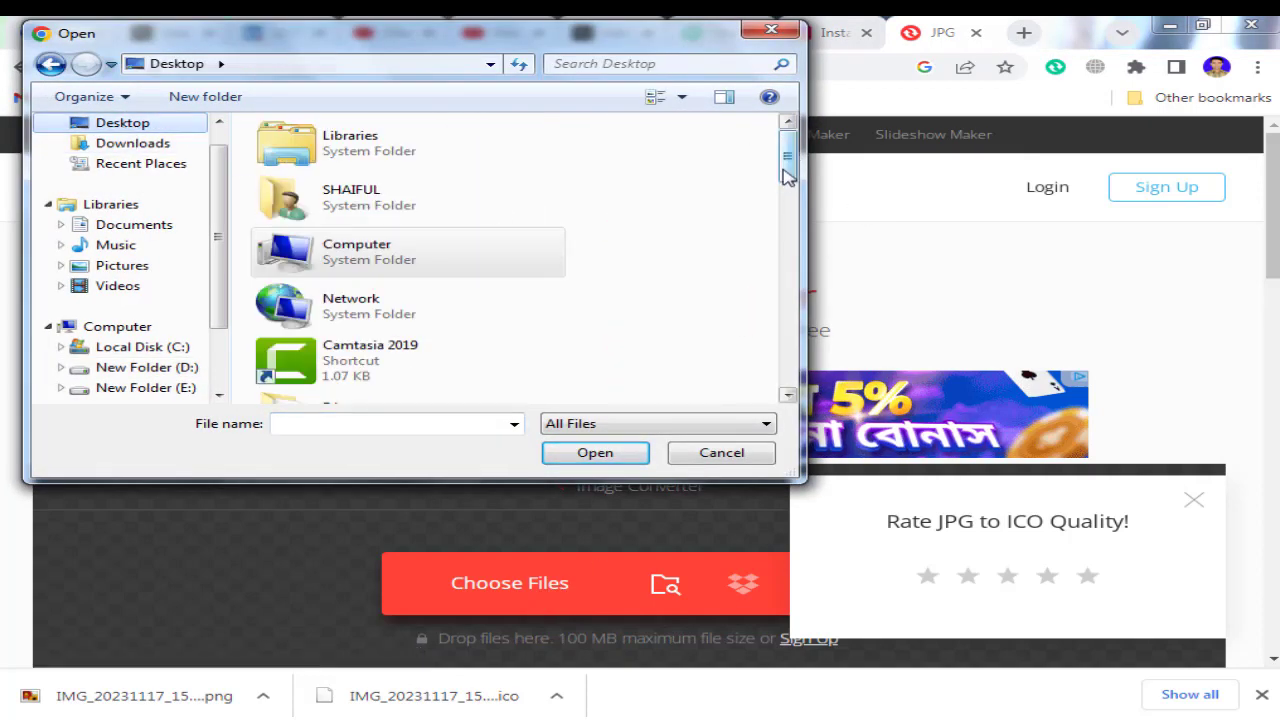
drag(788, 170, 790, 283)
click(316, 208)
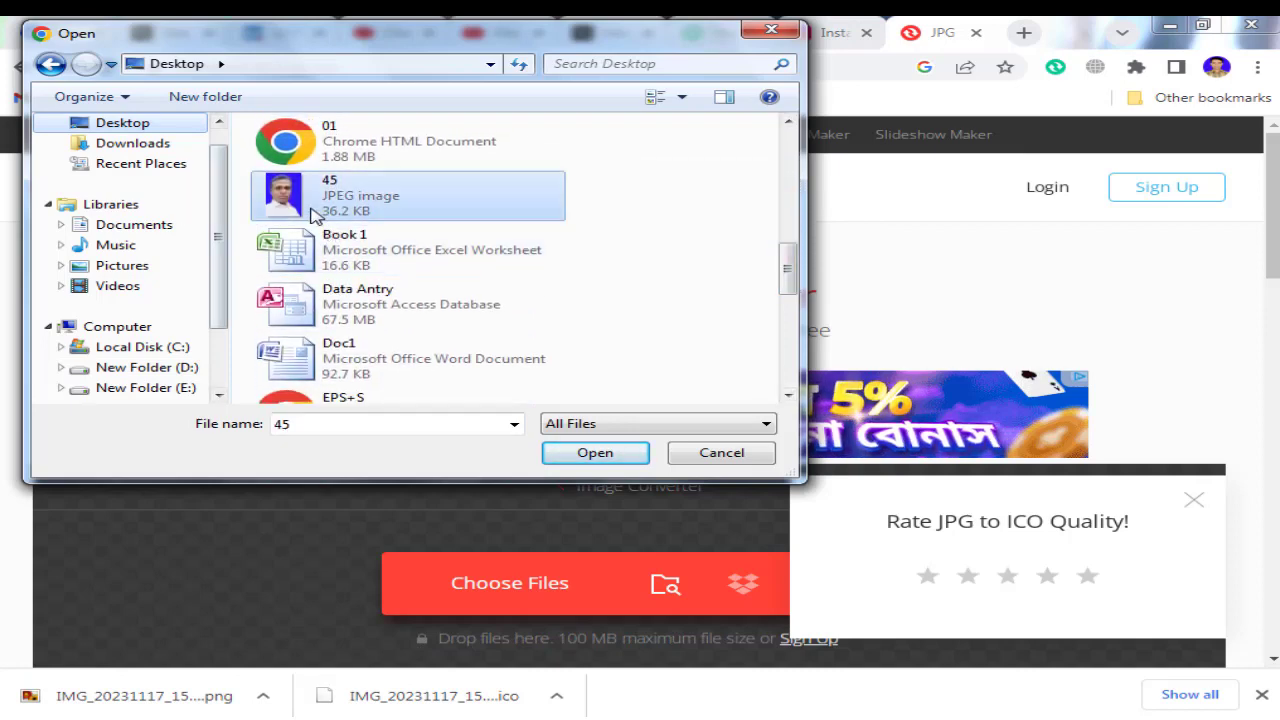
click(598, 455)
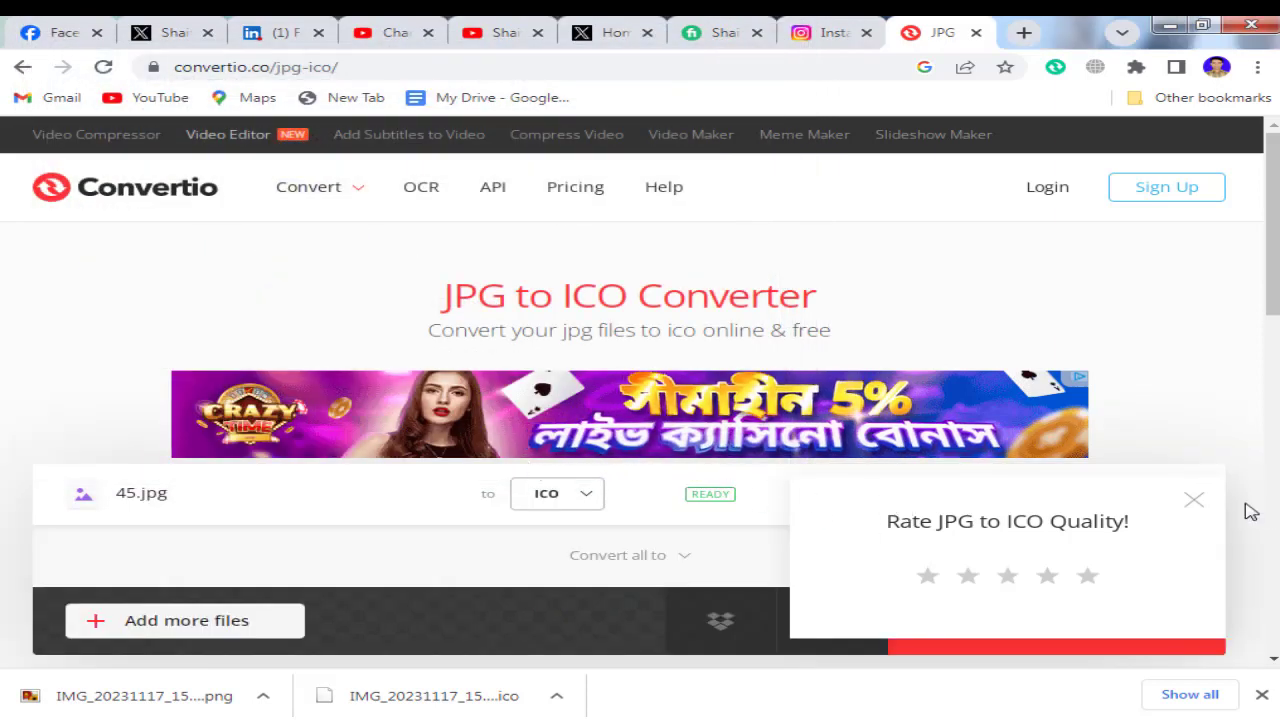
Dismiss the rating pop-up, convert 45.jpg to ICO and download the converted file.
click(1196, 500)
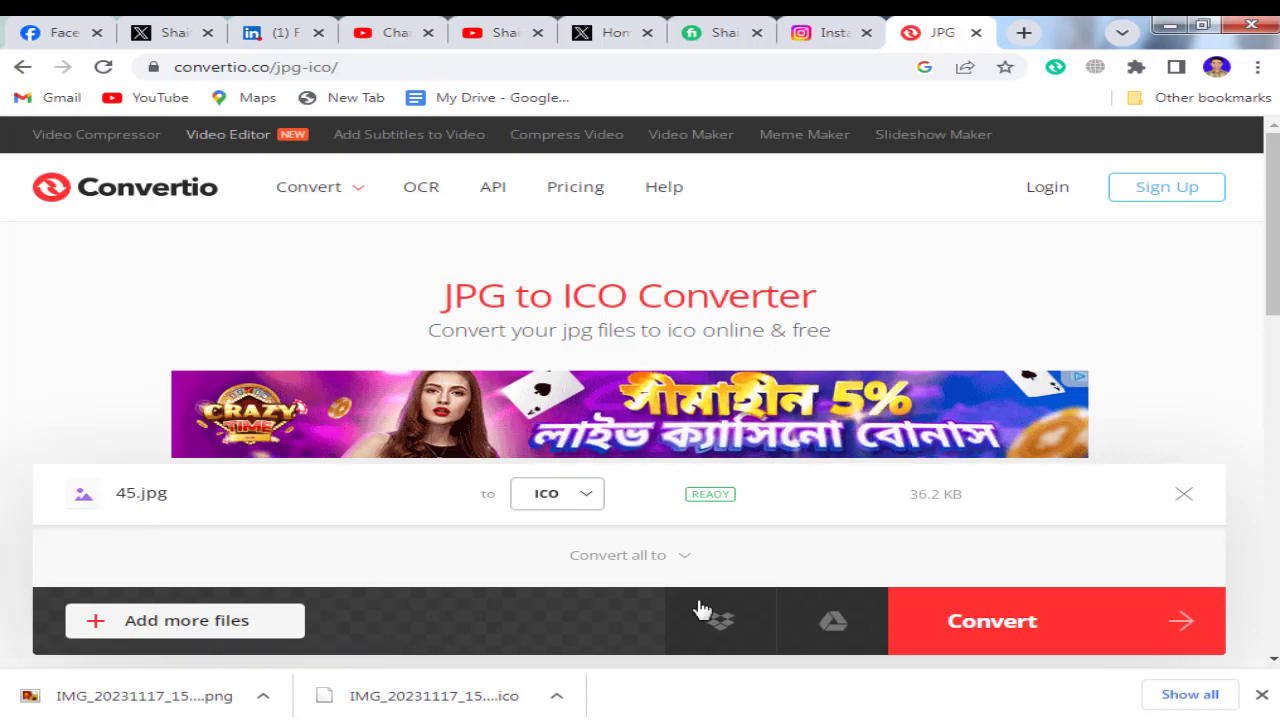
click(1092, 636)
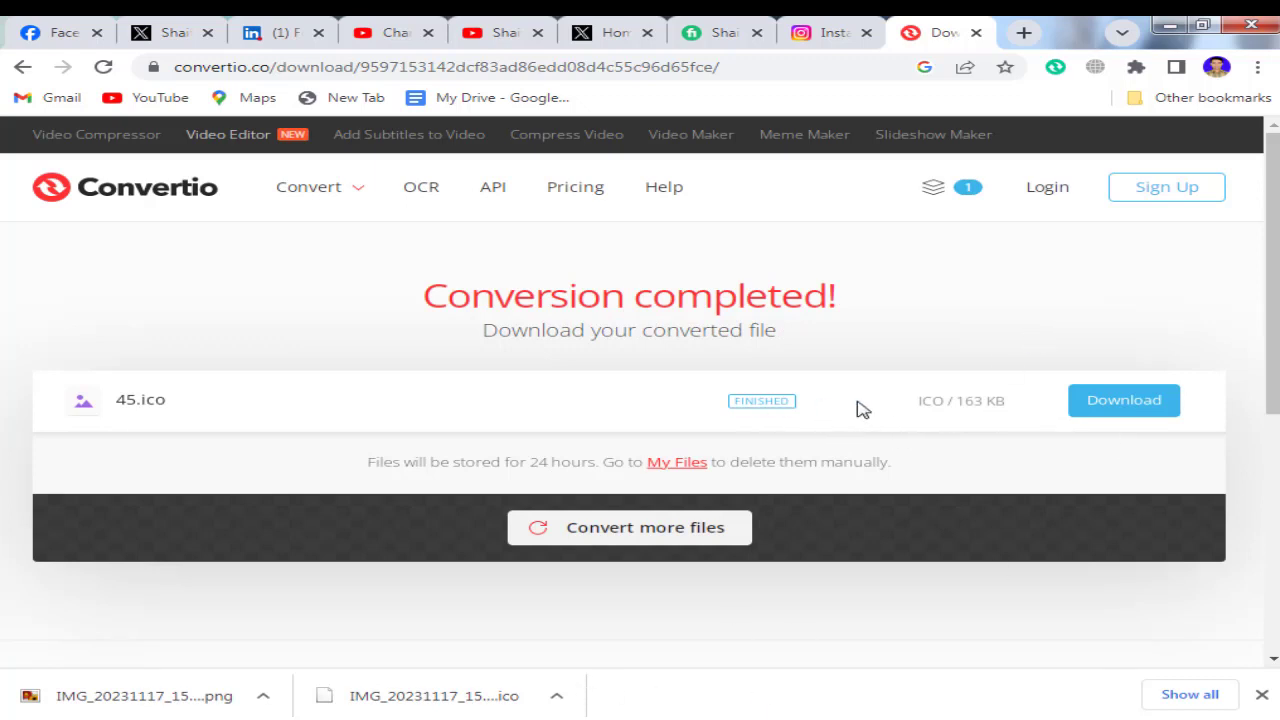
click(1130, 412)
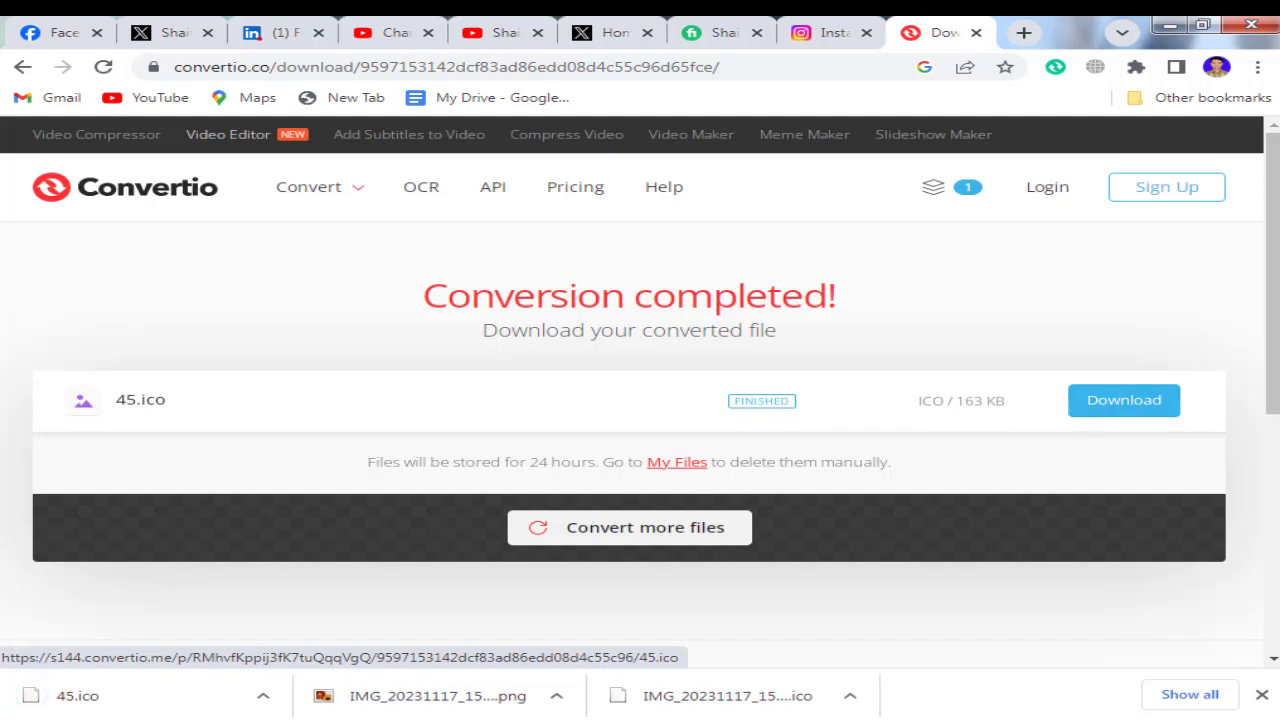
Show the downloaded 45.ico in the Downloads folder, cut it and close the folder window.
click(263, 695)
click(376, 638)
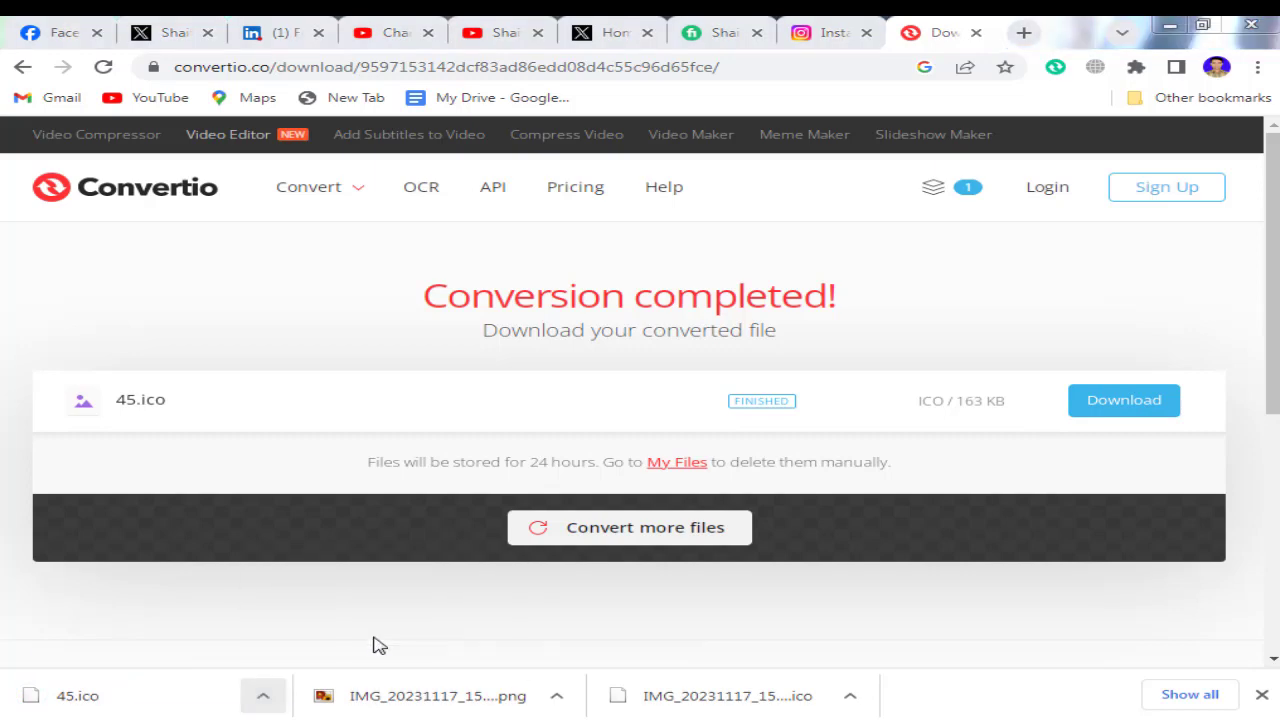
right_click(257, 255)
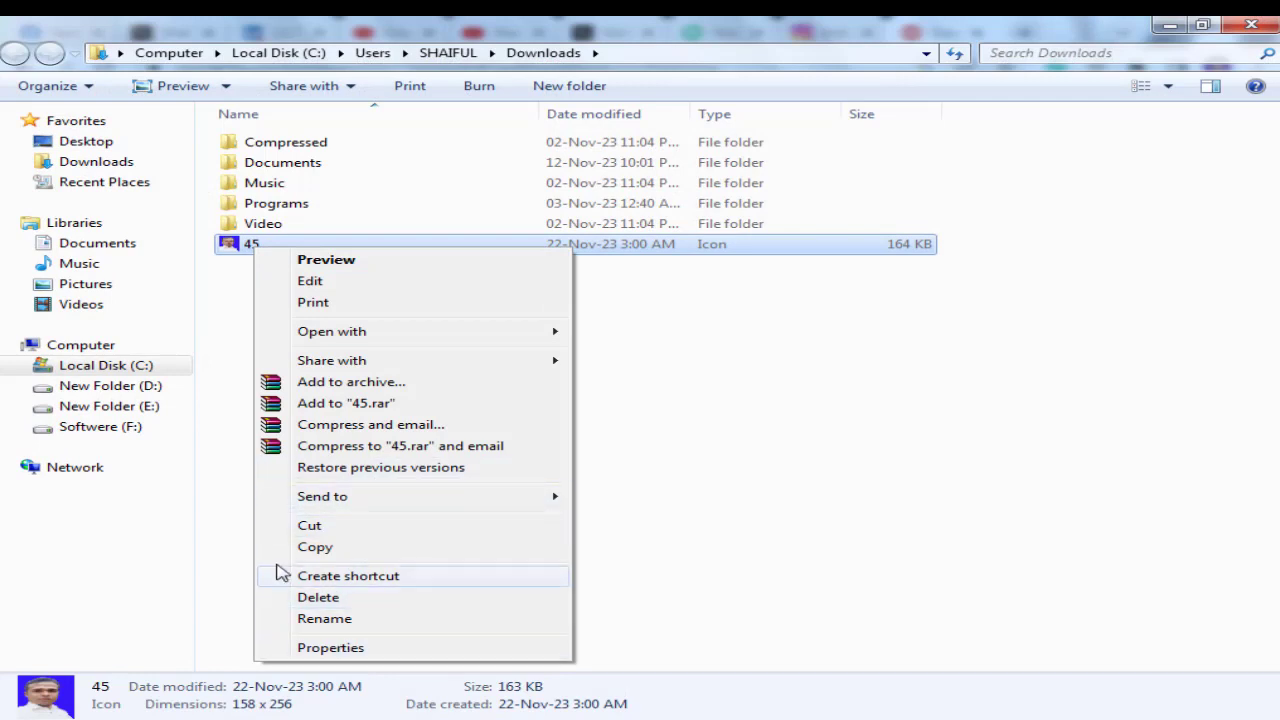
click(357, 526)
click(1251, 24)
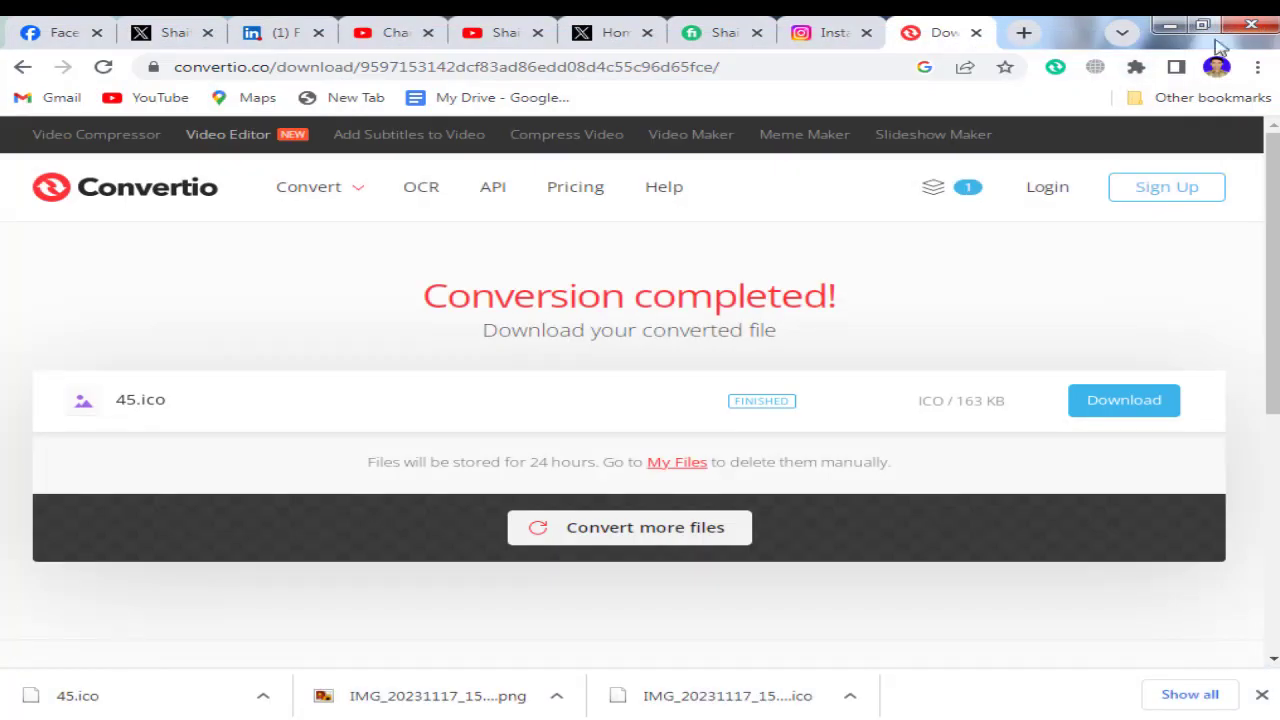
Paste the cut 45 icon file onto the desktop, refresh, and move it directly below the Fiverr Gig document.
click(1168, 24)
right_click(541, 326)
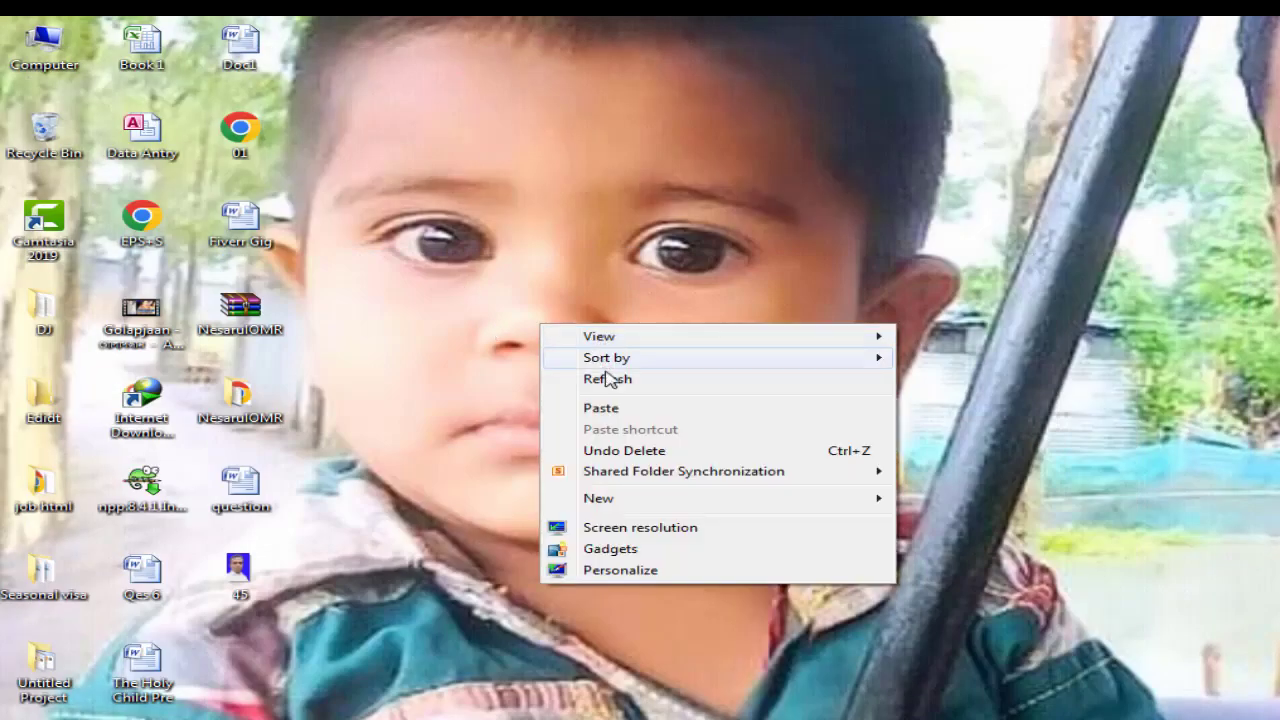
click(623, 409)
right_click(507, 600)
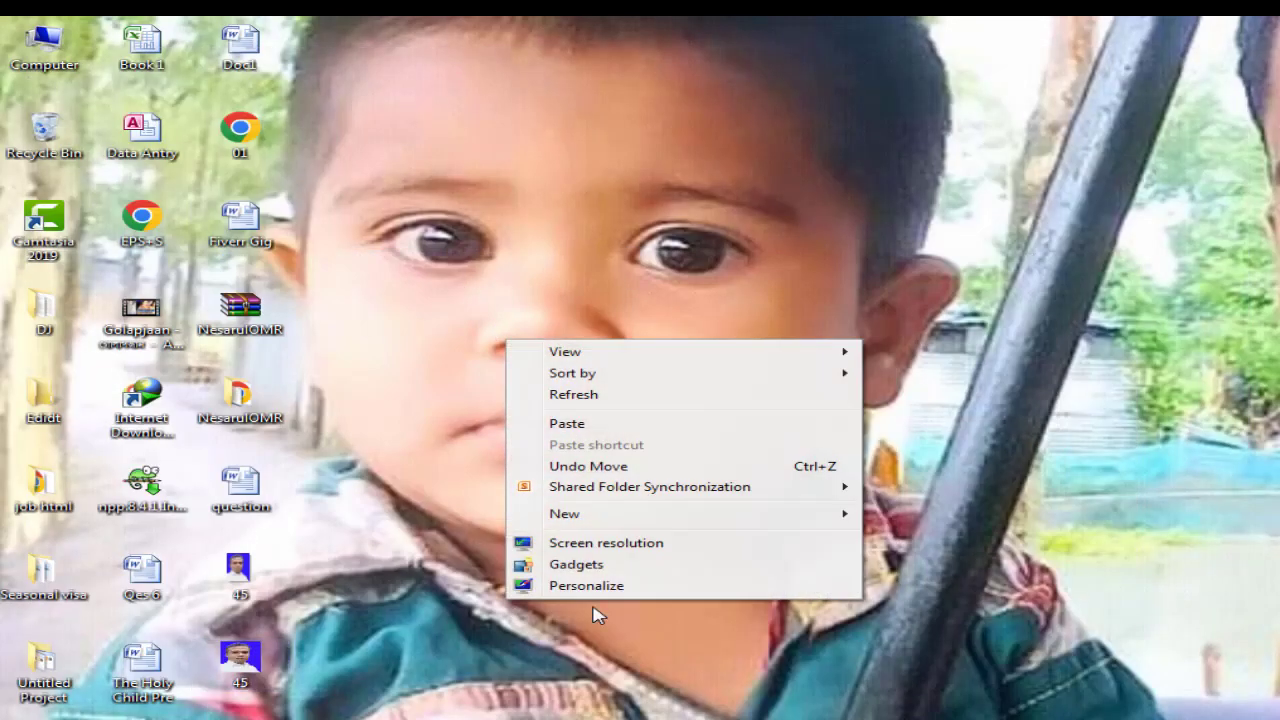
click(585, 394)
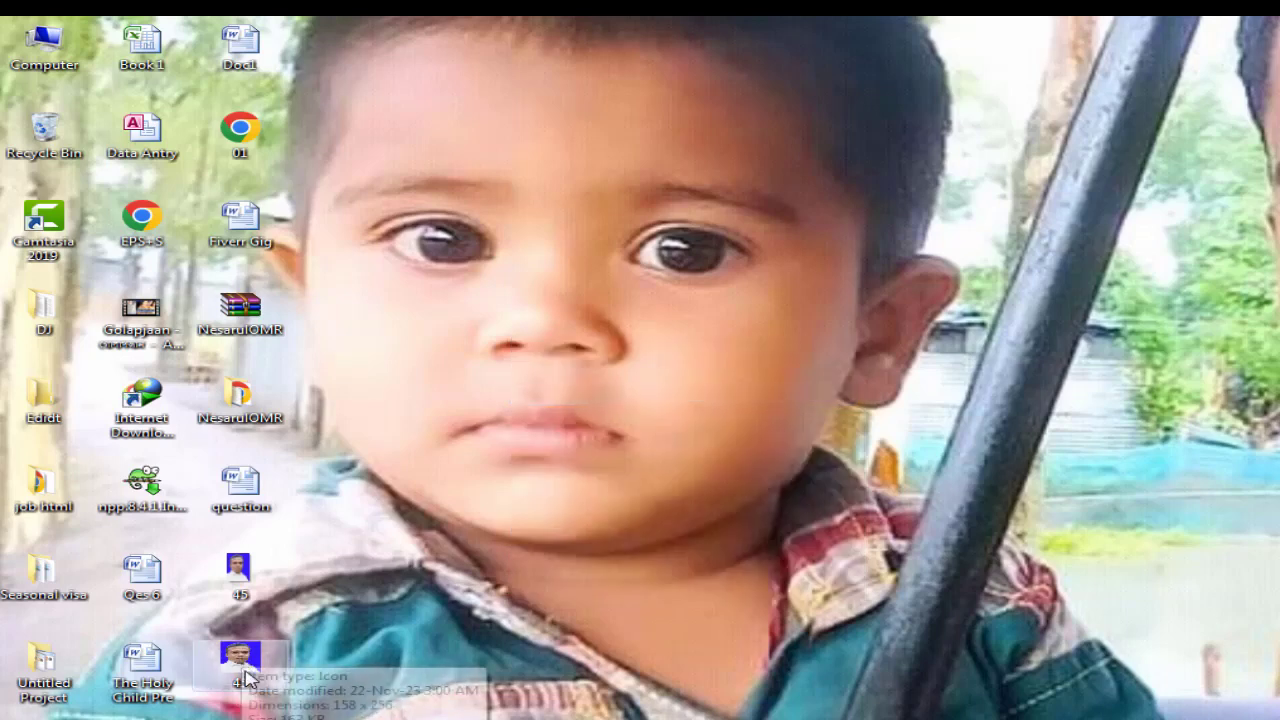
drag(247, 680, 897, 322)
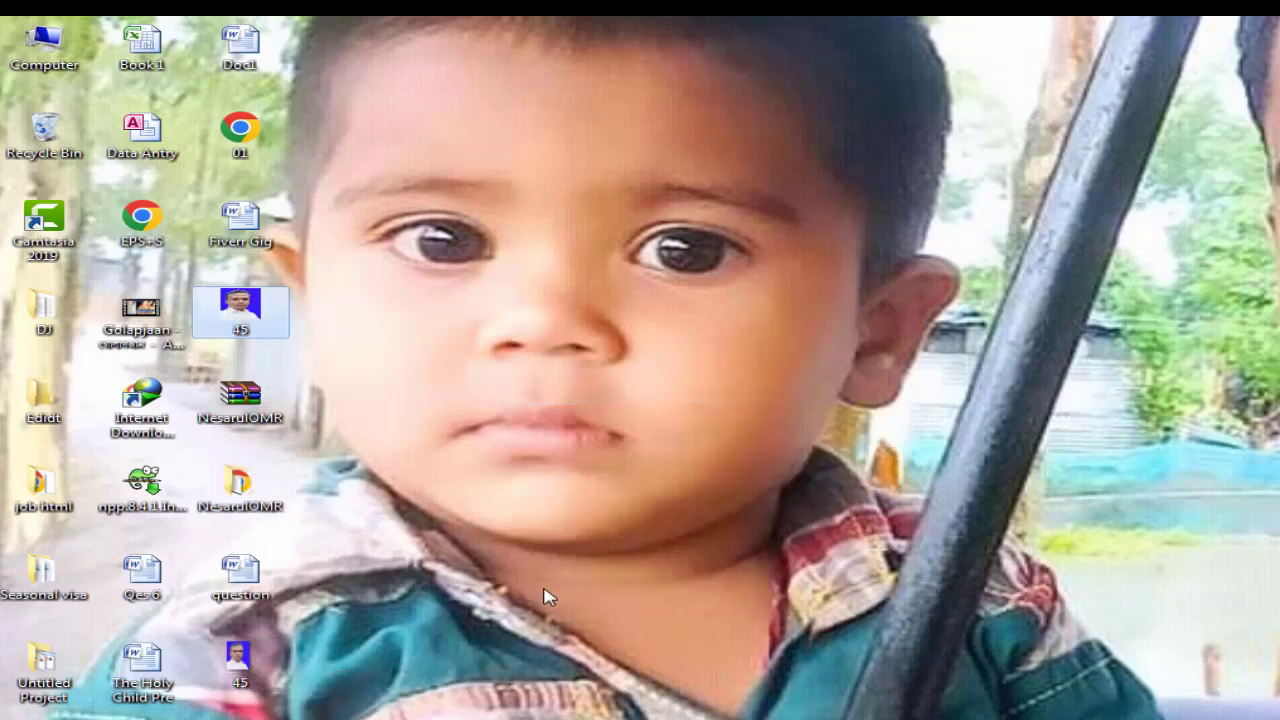
click(45, 318)
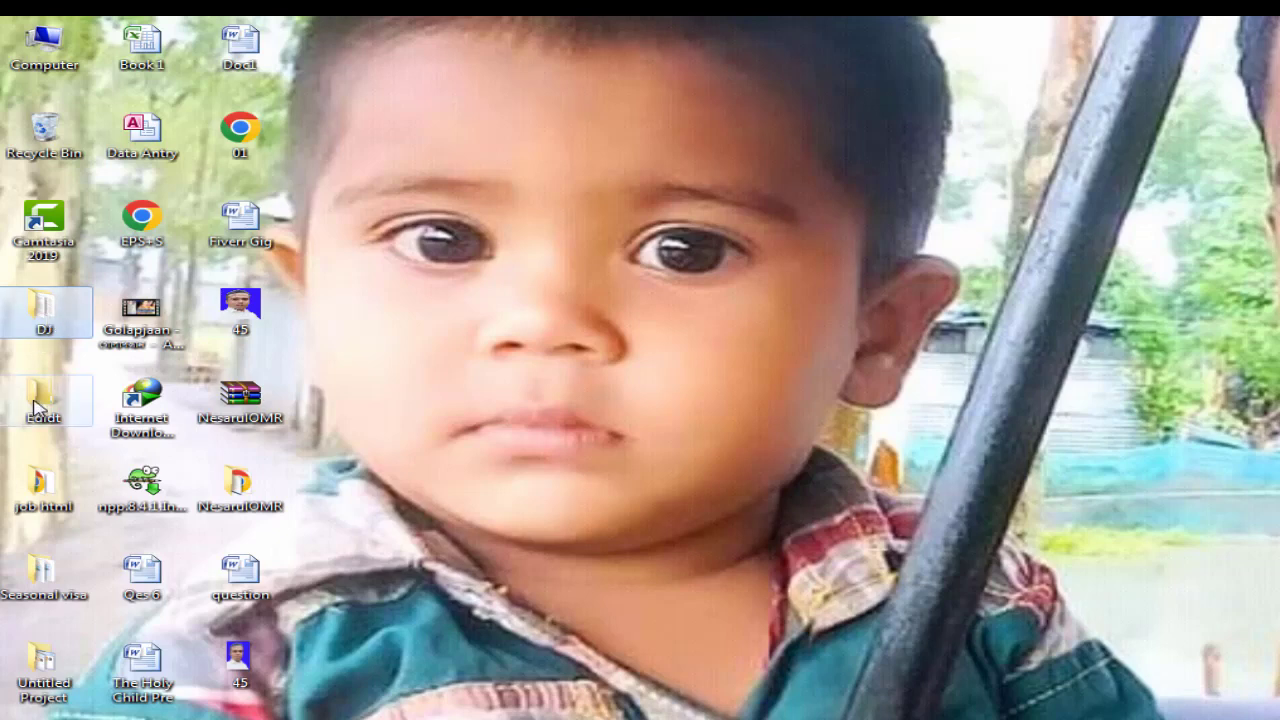
click(670, 425)
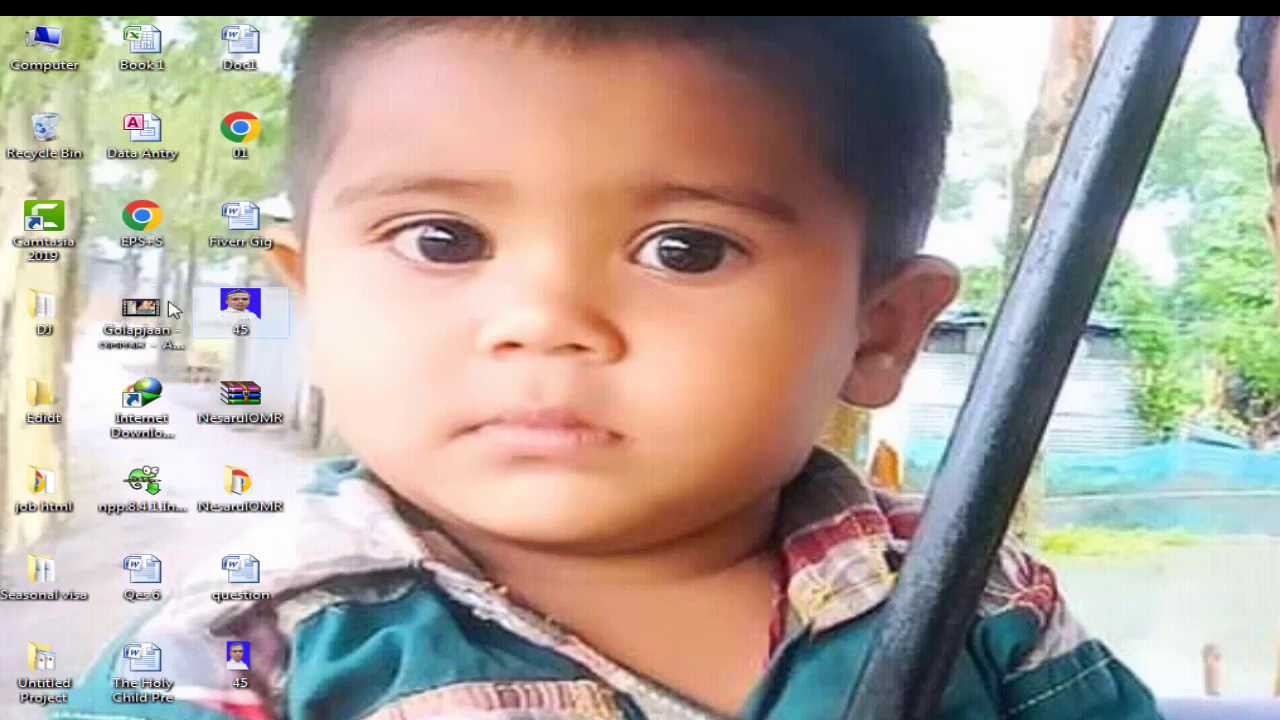
Open the icon selection for the DJ desktop folder from the Customize settings of its properties.
right_click(43, 318)
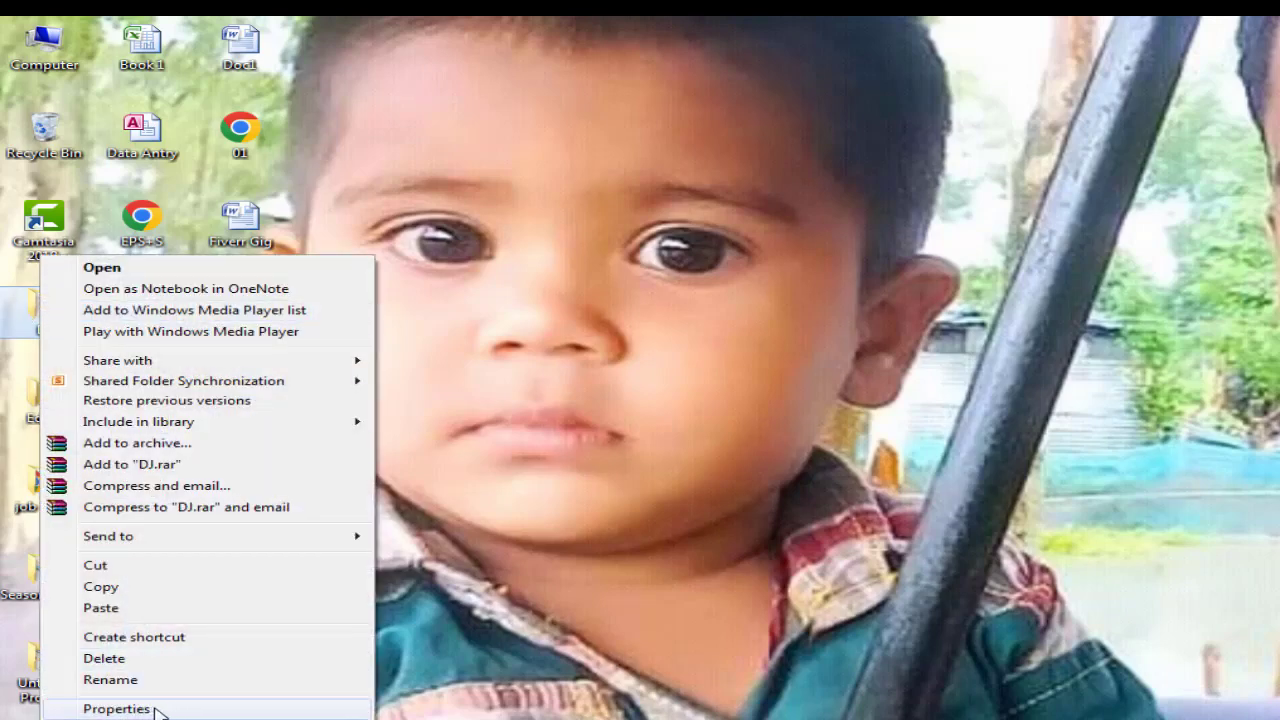
click(116, 708)
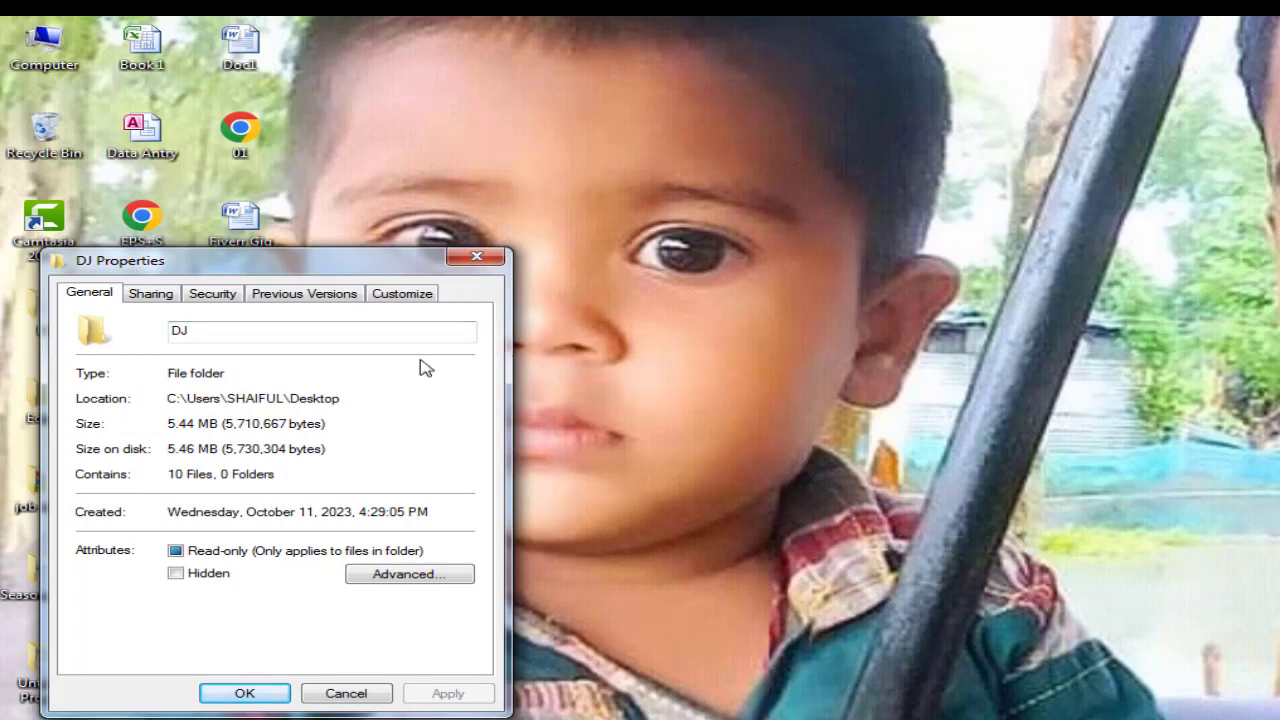
click(421, 299)
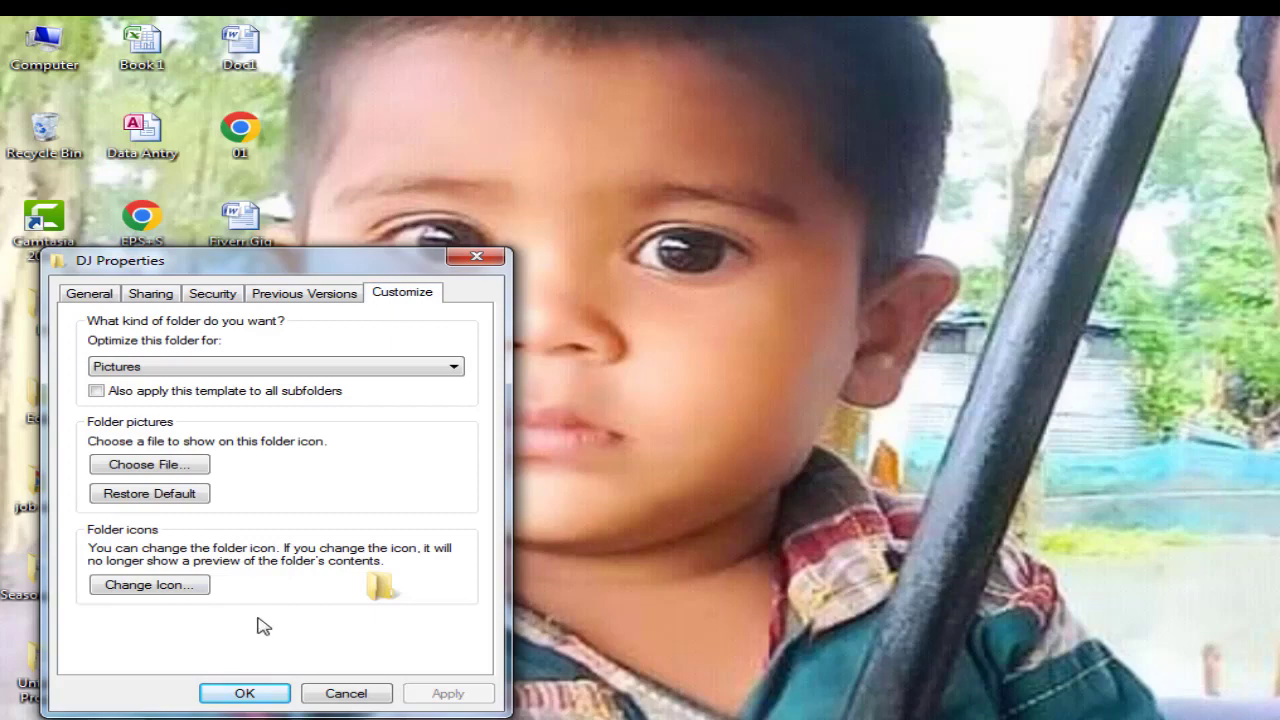
click(165, 592)
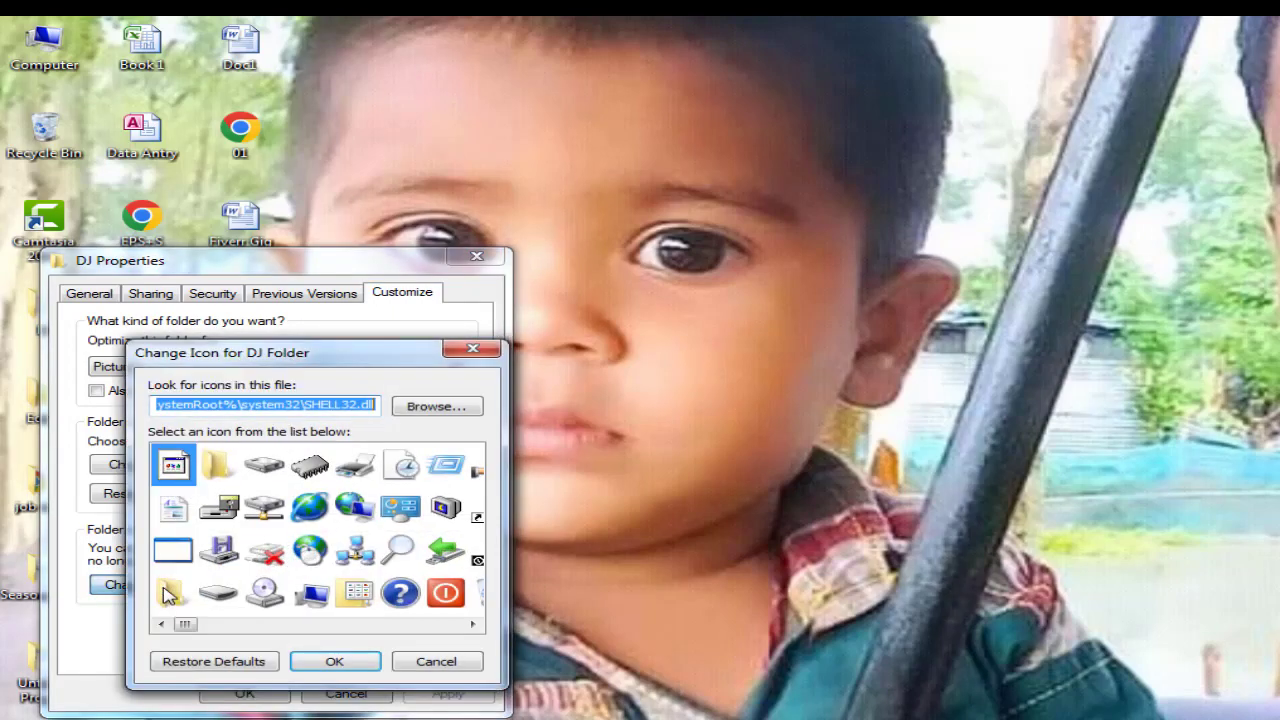
Choose the desktop file 45.ico as the DJ folder's icon.
click(440, 410)
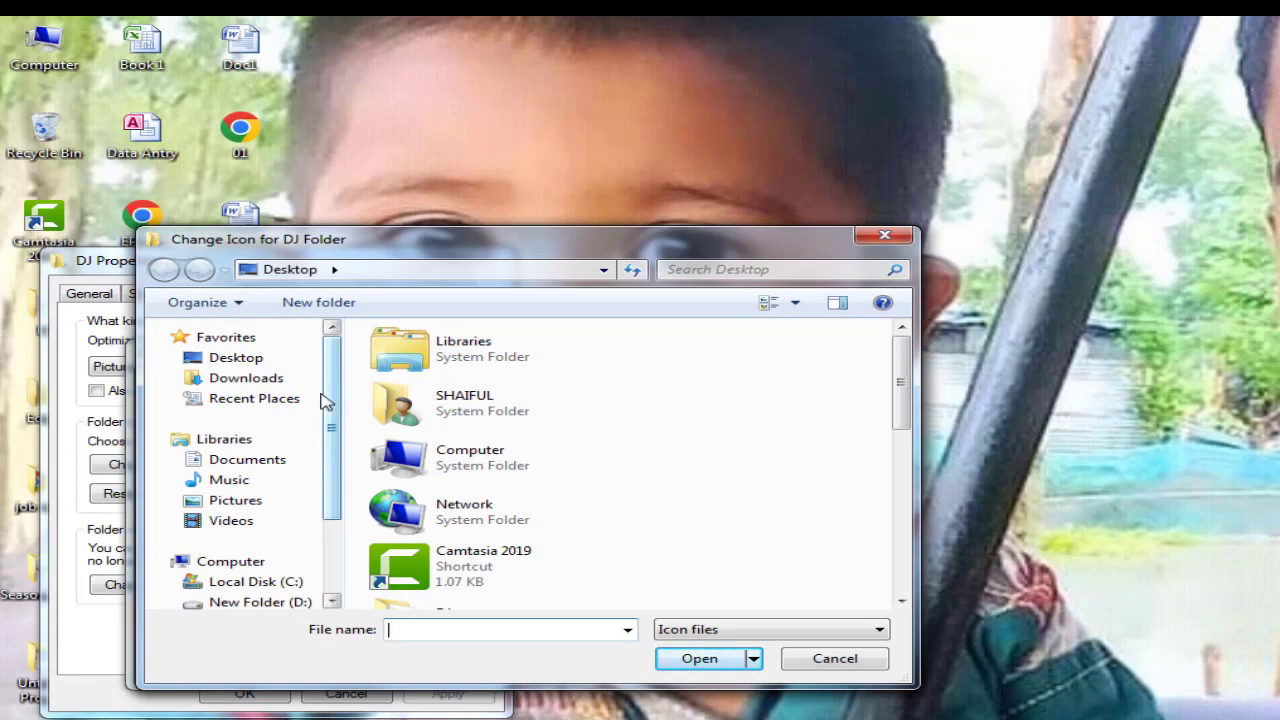
click(226, 364)
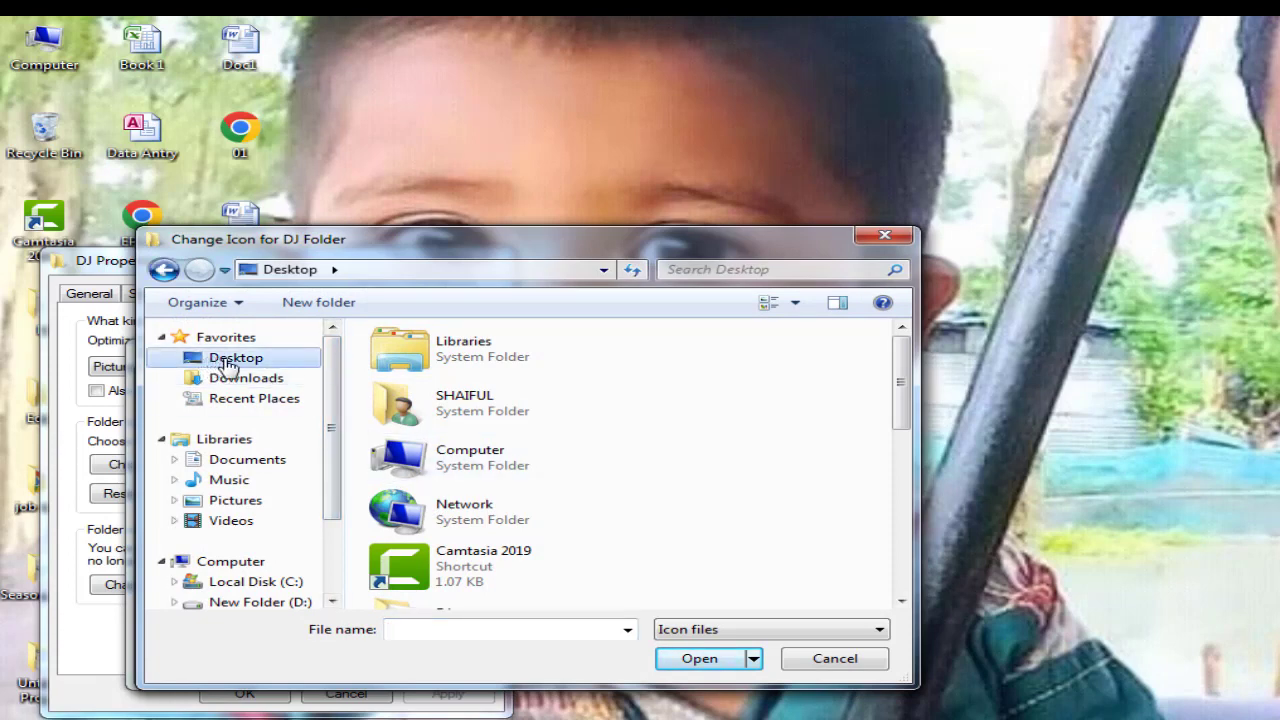
drag(900, 407, 928, 556)
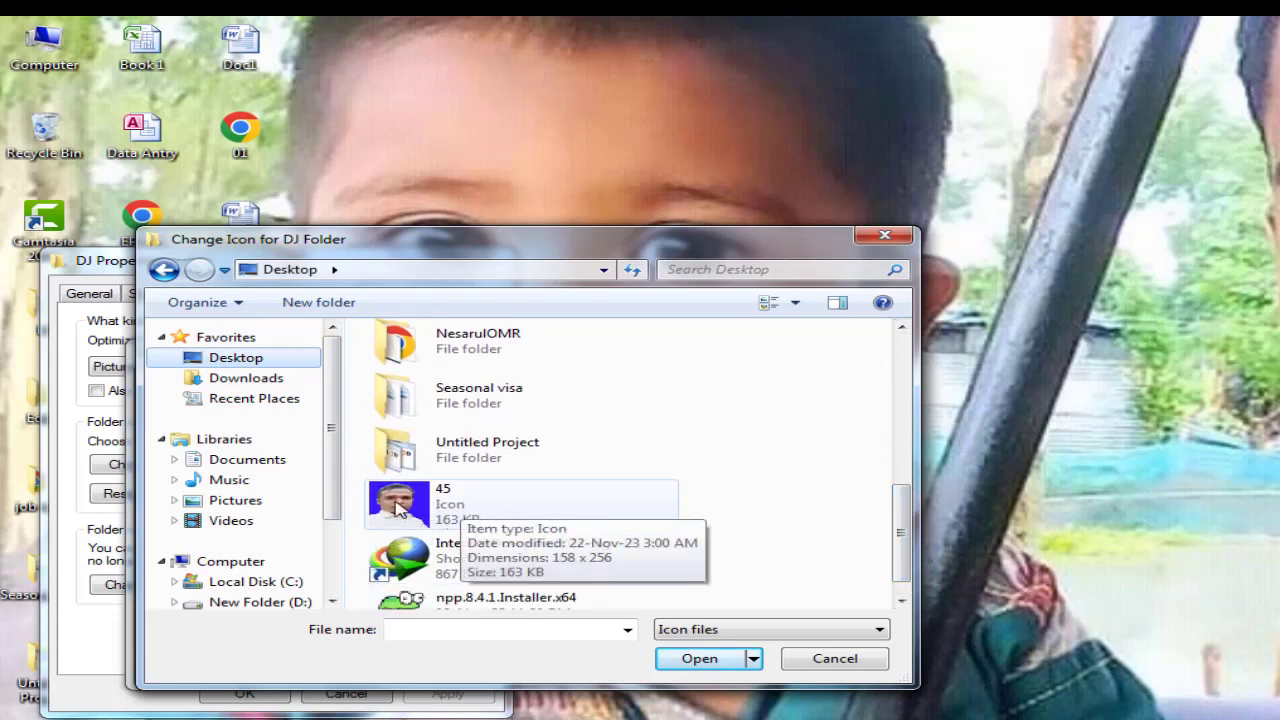
click(444, 508)
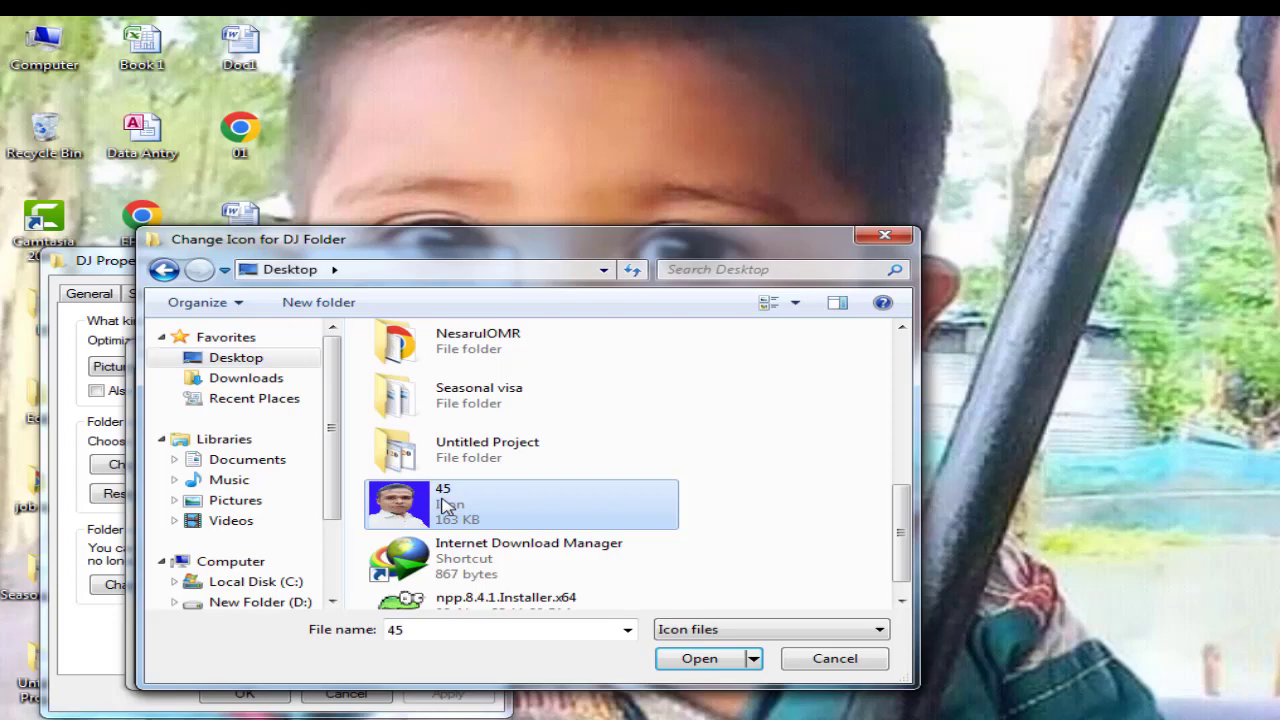
click(726, 664)
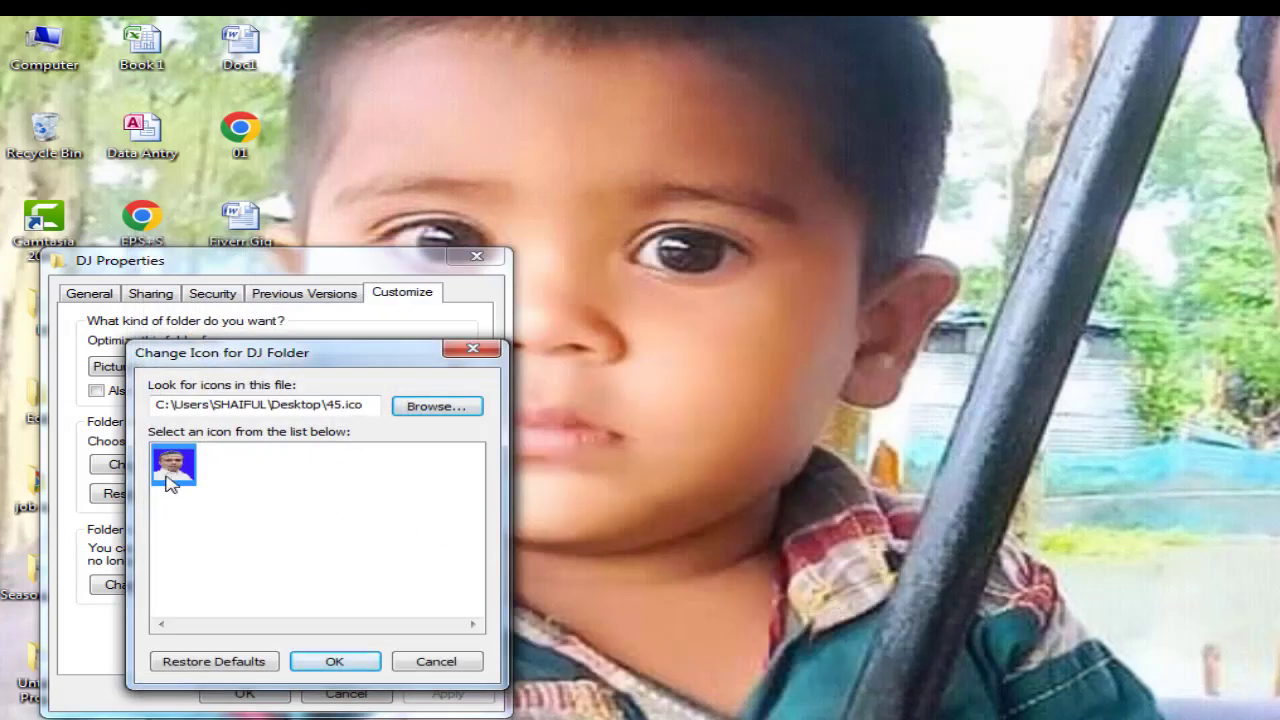
click(336, 663)
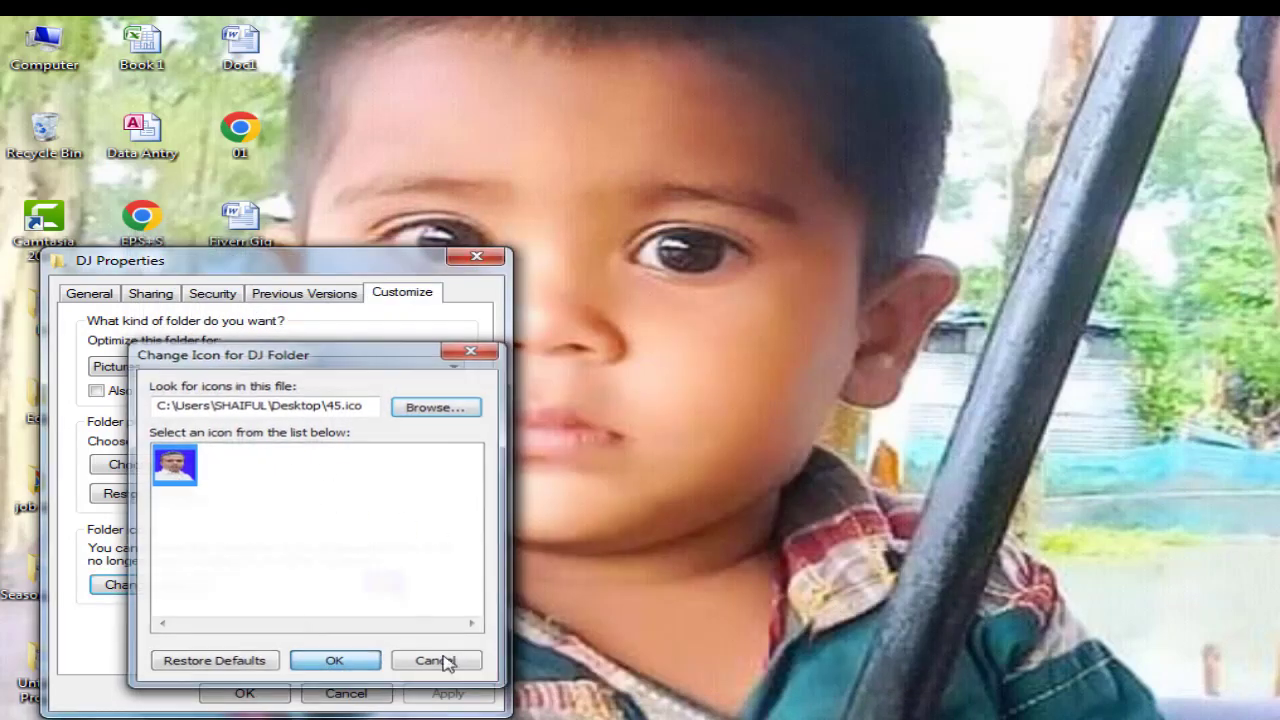
Apply the DJ folder's new icon, close its properties and refresh the desktop.
click(463, 694)
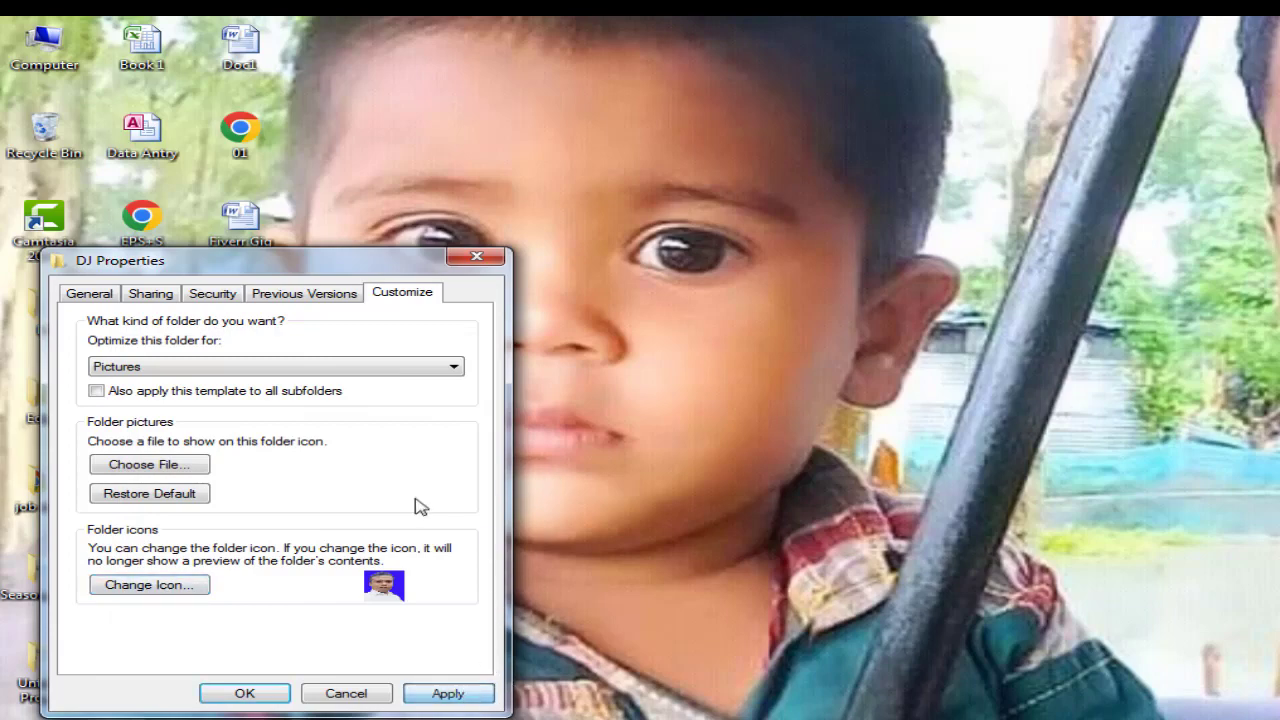
click(264, 699)
right_click(610, 404)
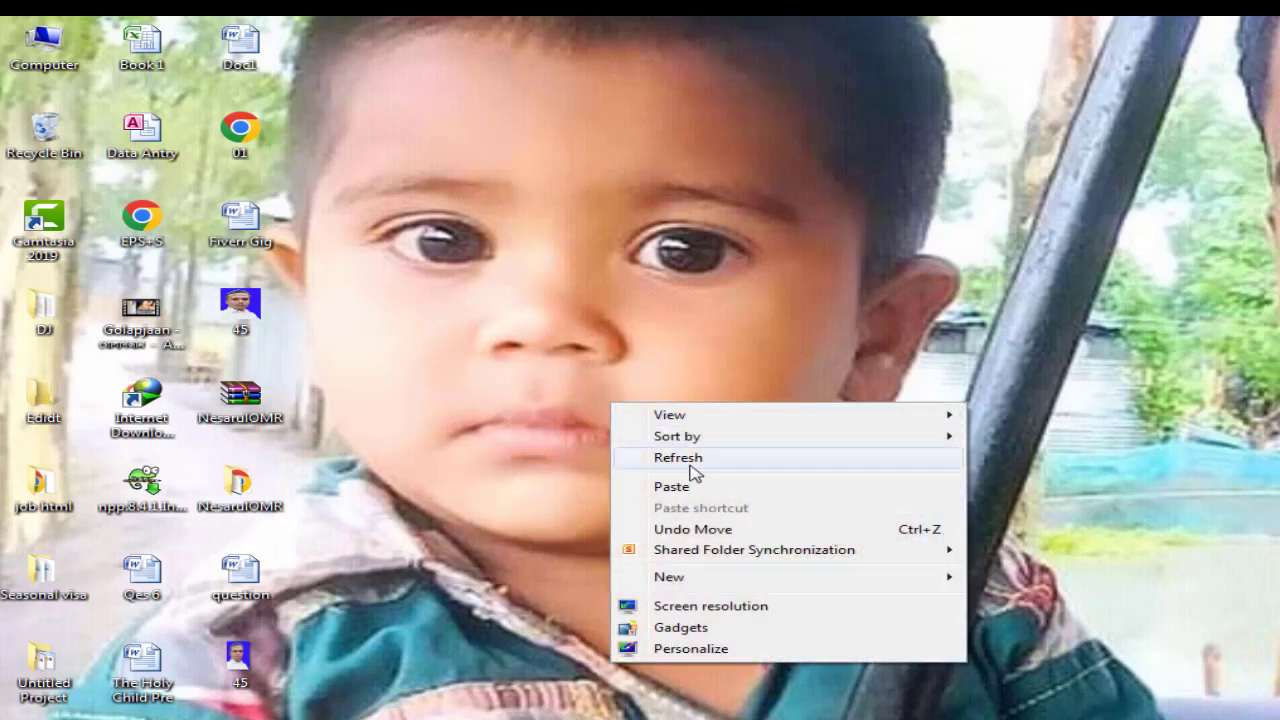
click(705, 462)
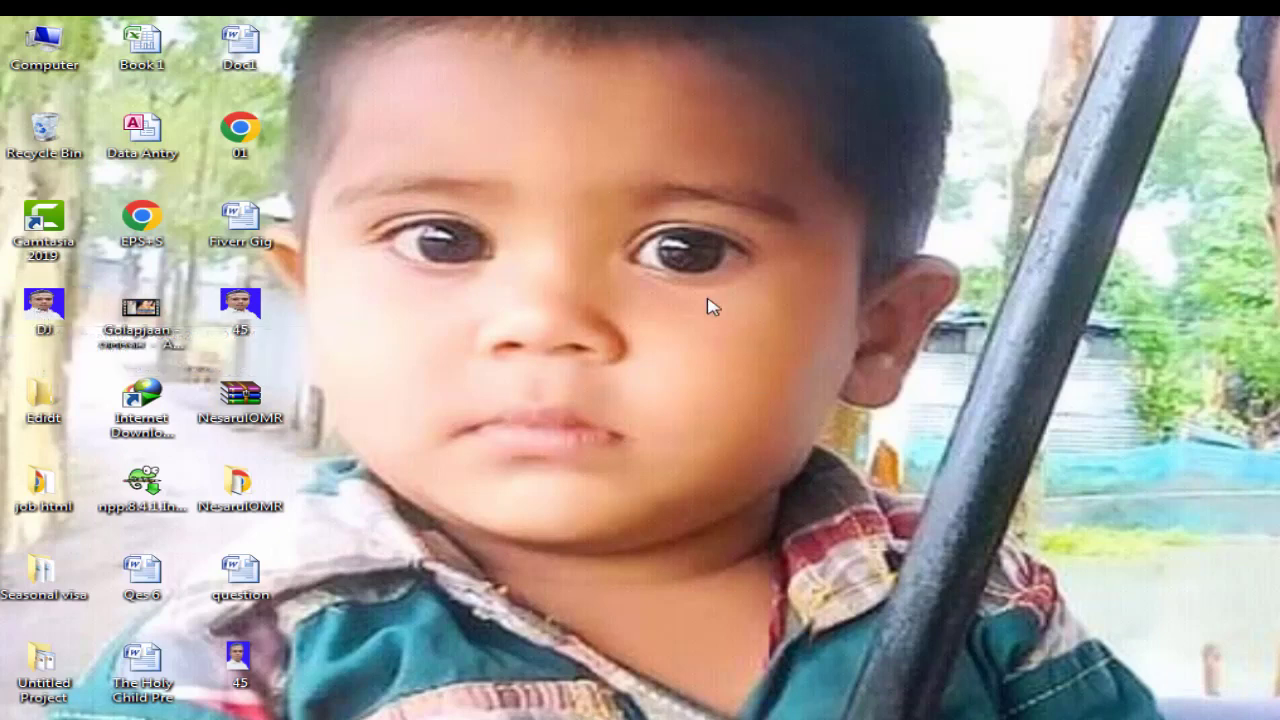
right_click(628, 255)
click(738, 318)
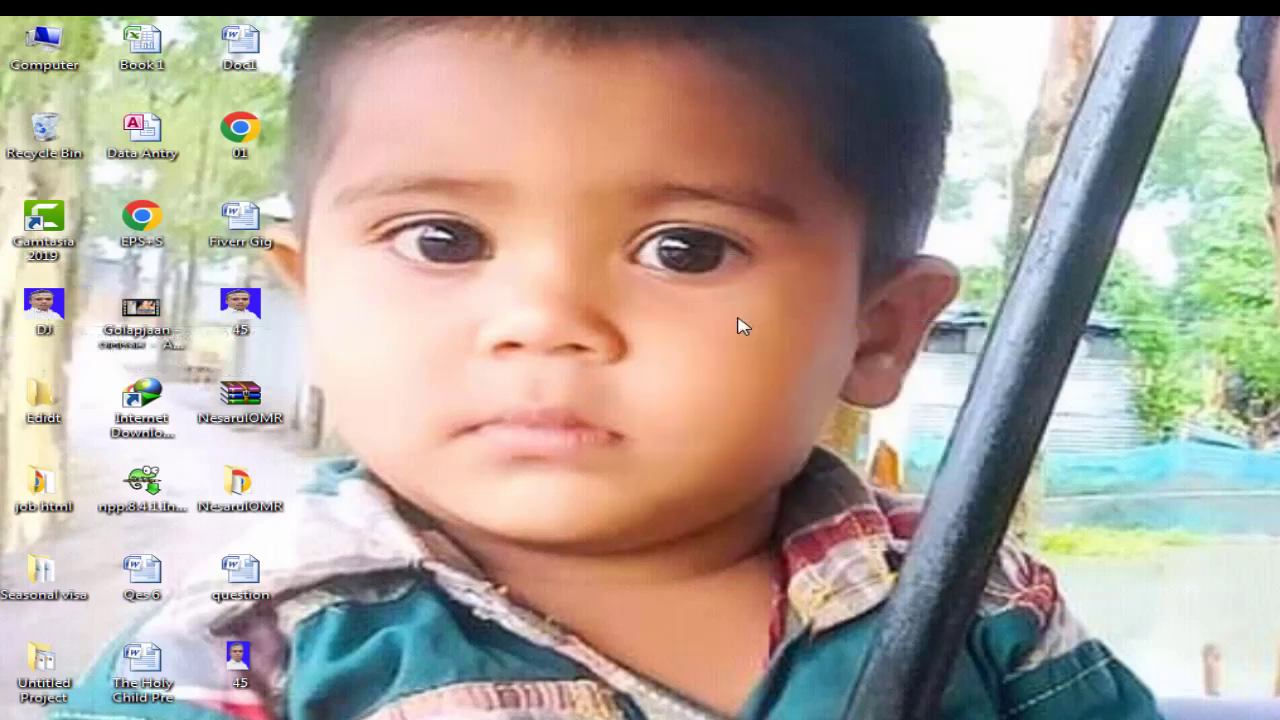